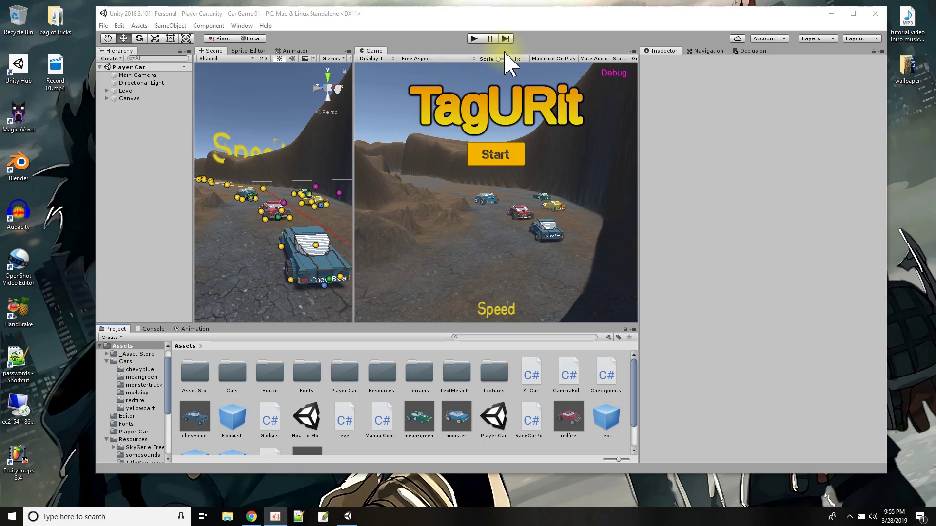
Test-play the car game, starting a race from the title screen, then stop playing.
click(474, 39)
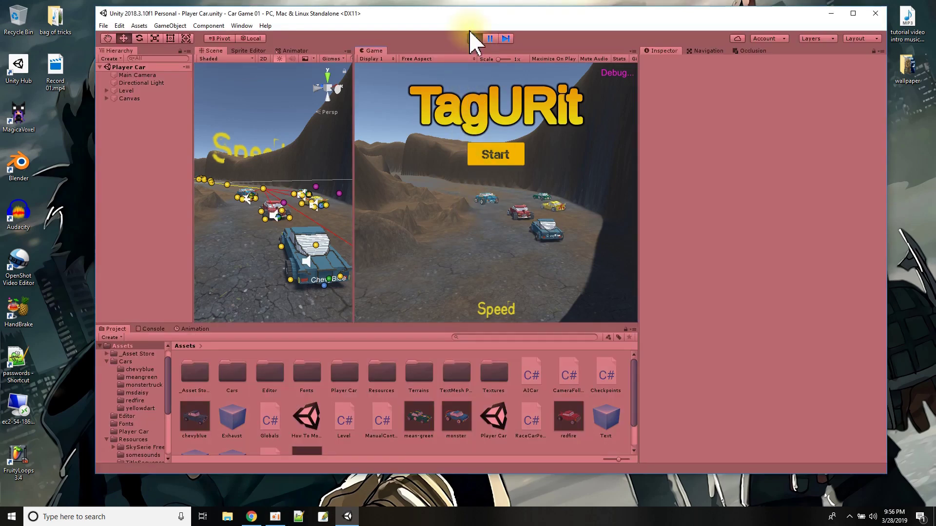
click(498, 167)
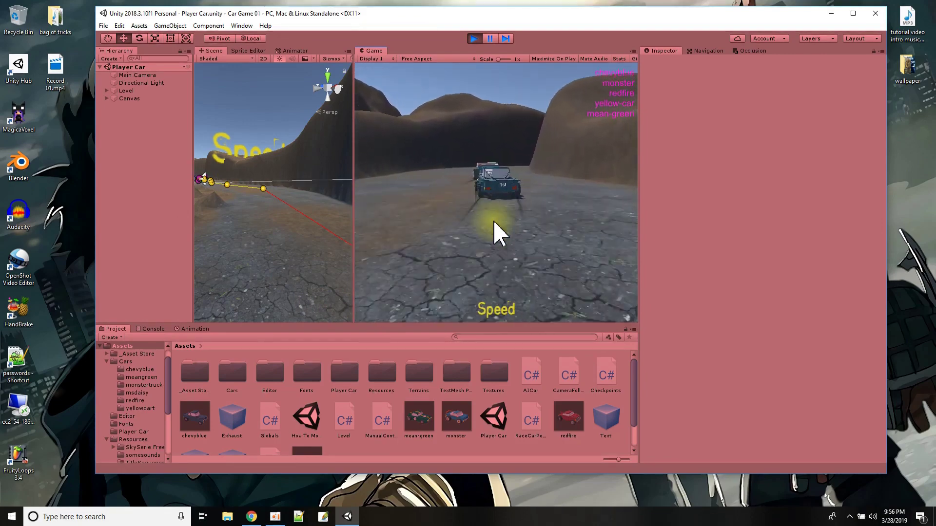
click(473, 39)
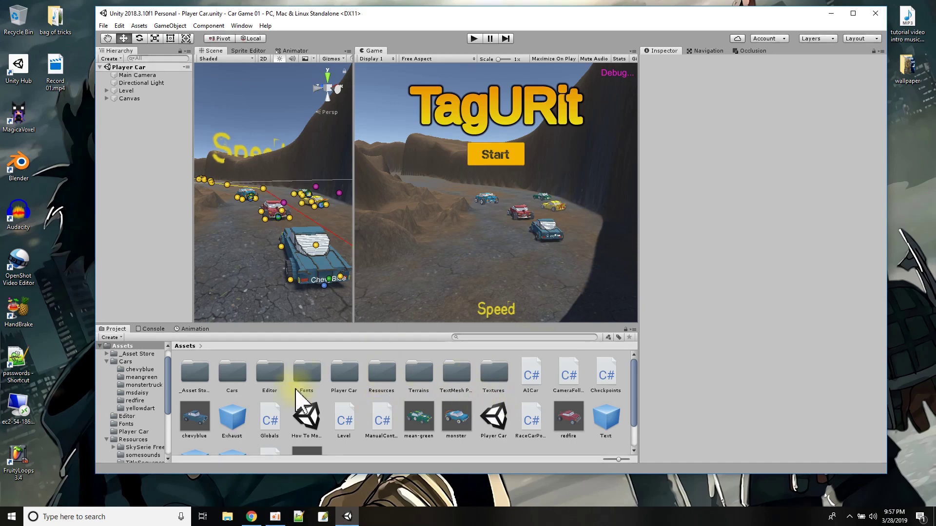
Open the How To Motor Sound scene and select its GameObject to inspect the Audio Source.
click(303, 421)
double_click(303, 420)
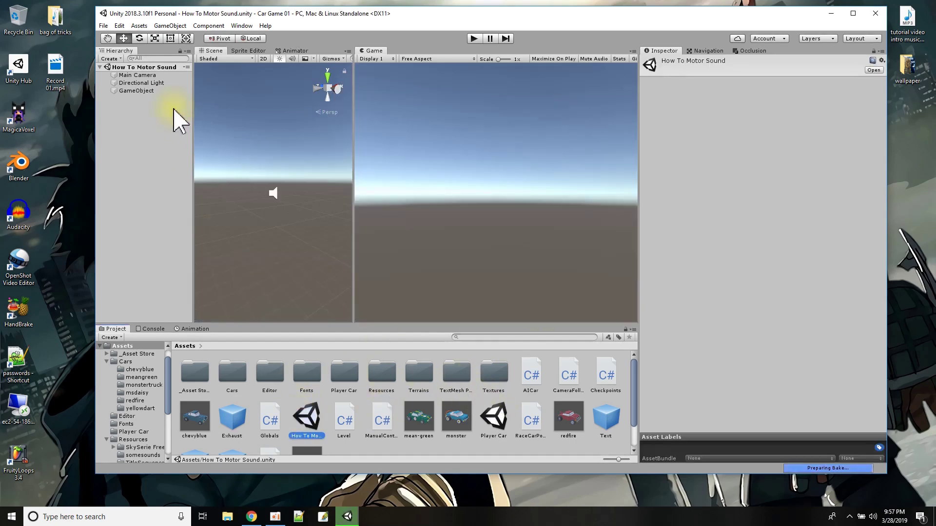
click(146, 91)
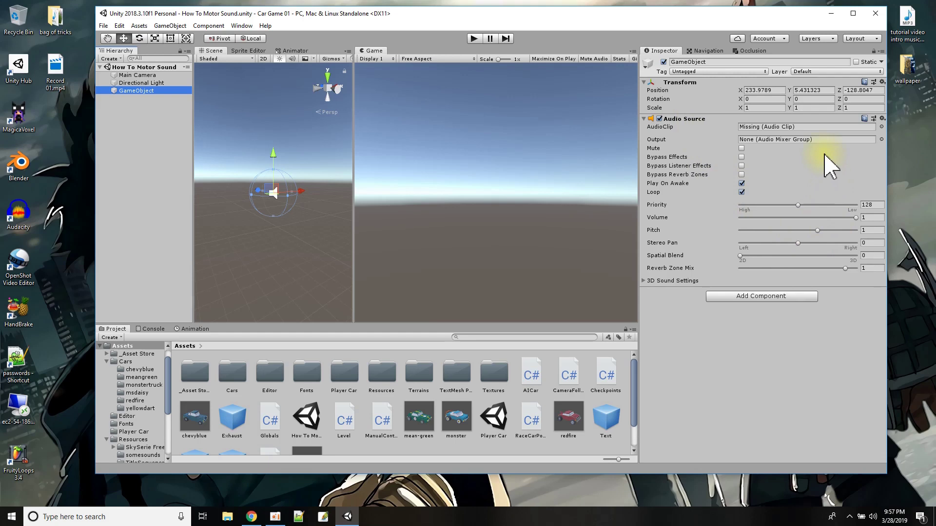
drag(775, 23, 771, 26)
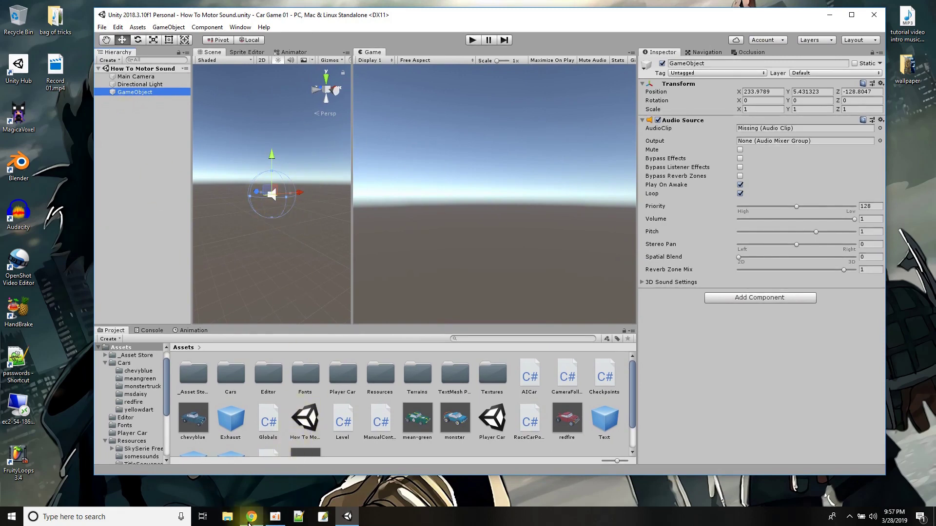
Bring the Freesound browser window forward and search for 'motorcycle' sounds.
mouse_move(253, 522)
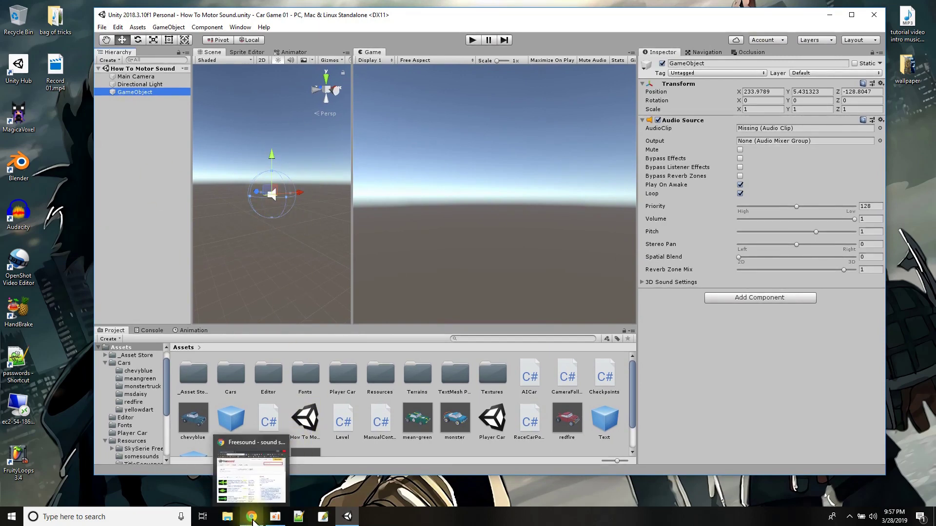
click(253, 522)
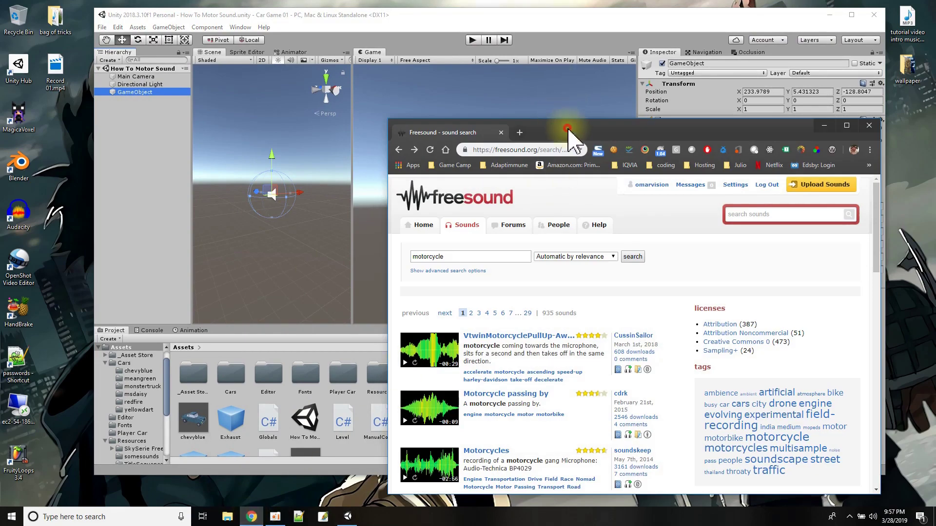
drag(568, 132, 491, 76)
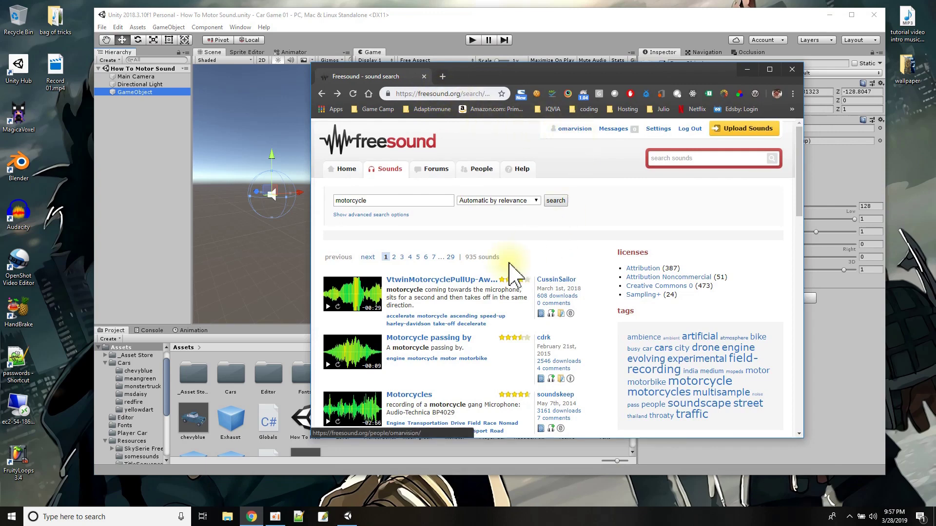
scroll(463, 289, down, 2)
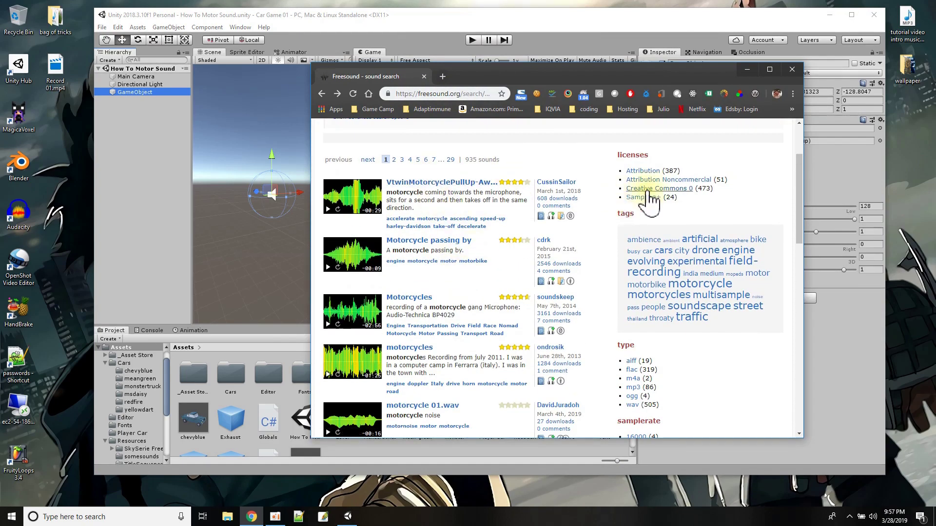
scroll(651, 202, up, 2)
click(661, 159)
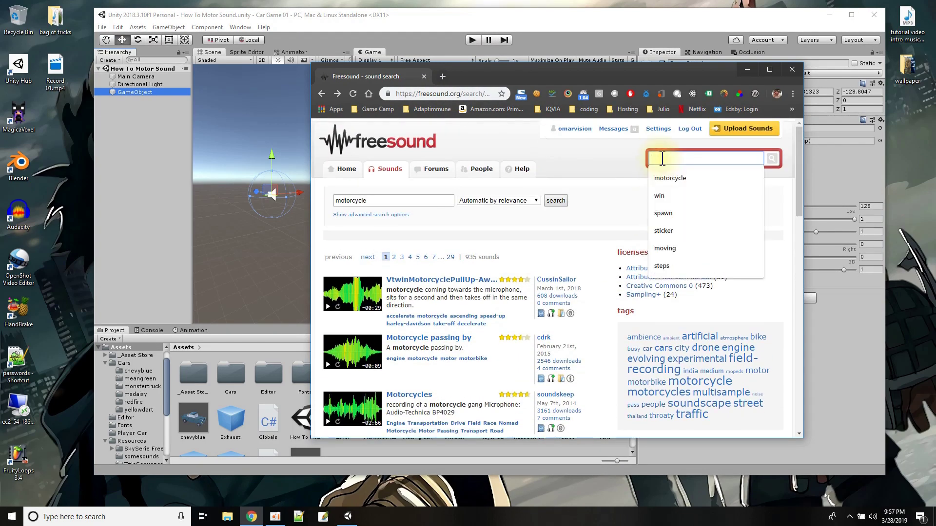
text(motor)
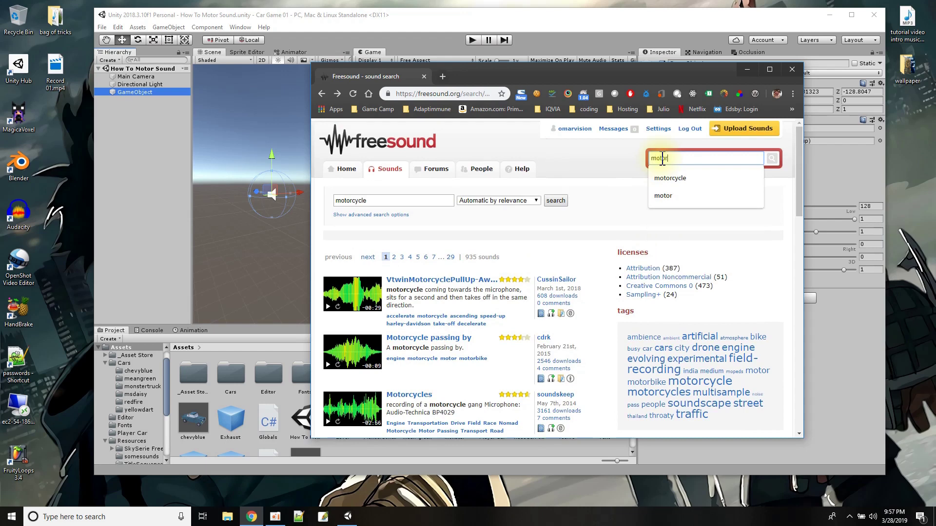
text(cycle)
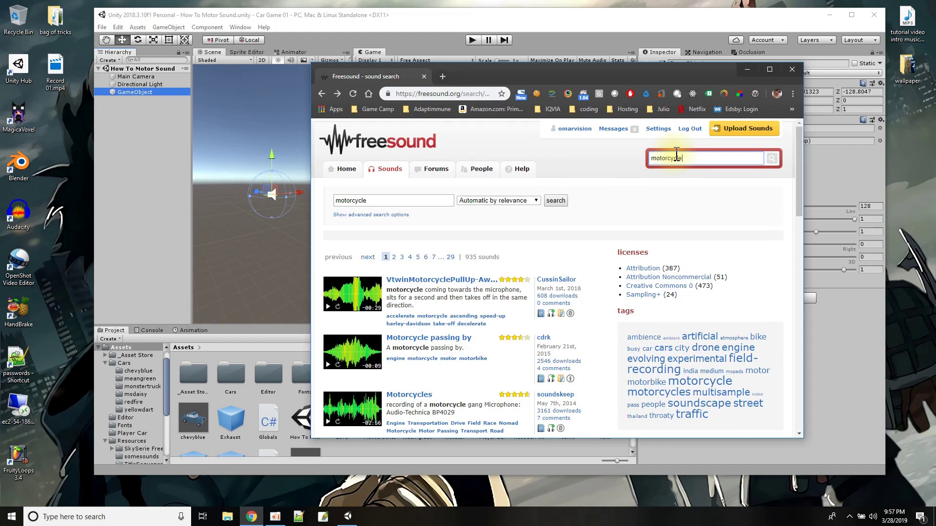
key(Return)
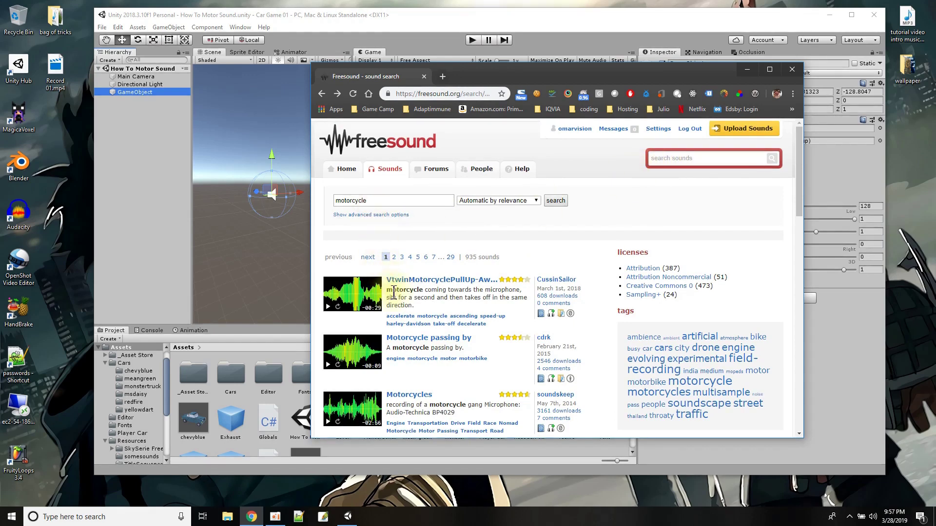
scroll(428, 336, down, 4)
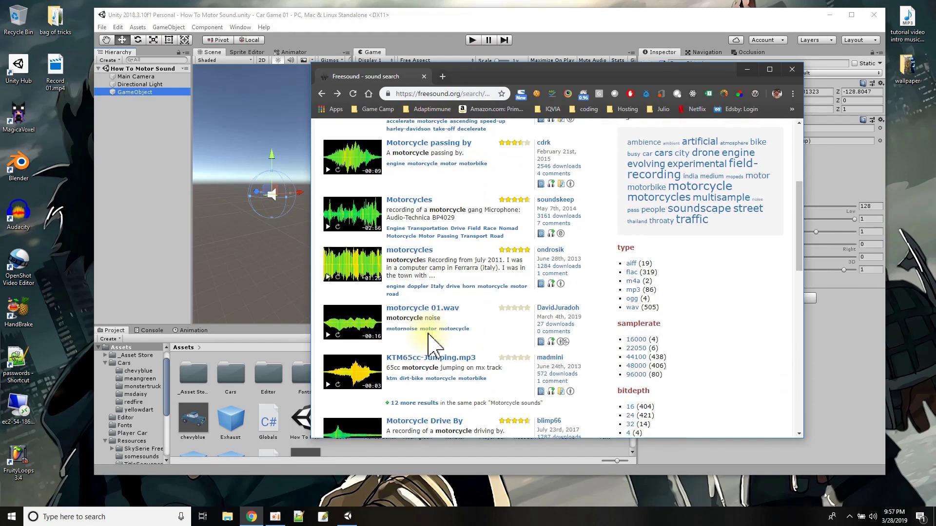
scroll(428, 345, down, 2)
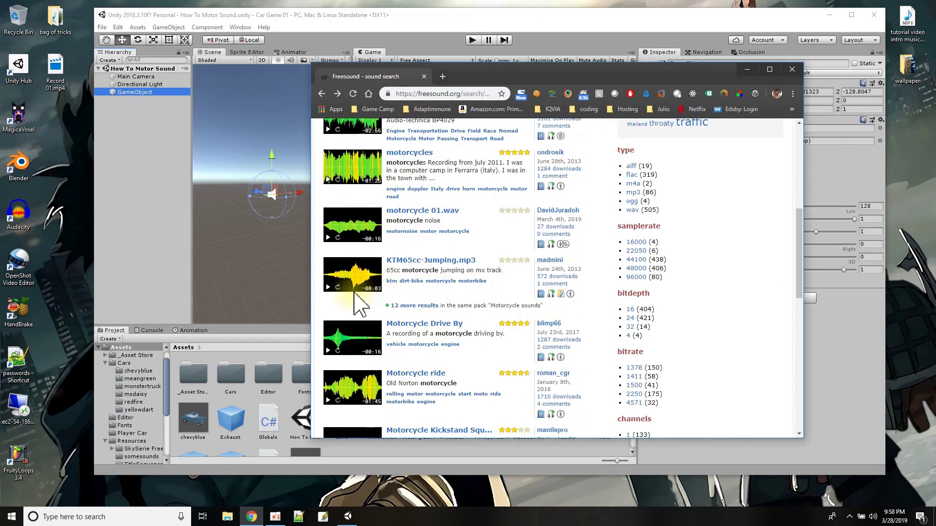
Preview the KTM65cc-Jumping and Motorcycle Drive By sounds, then return to the search box.
click(327, 287)
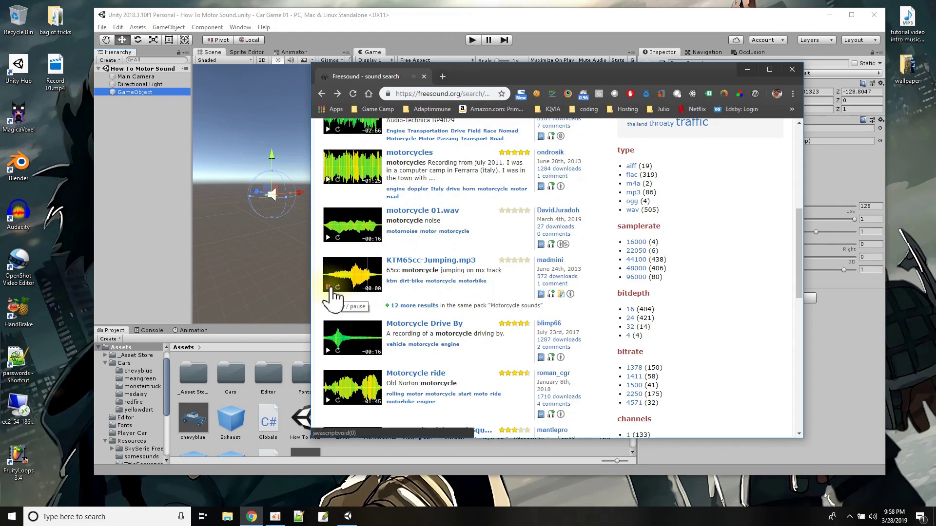
scroll(337, 293, down, 3)
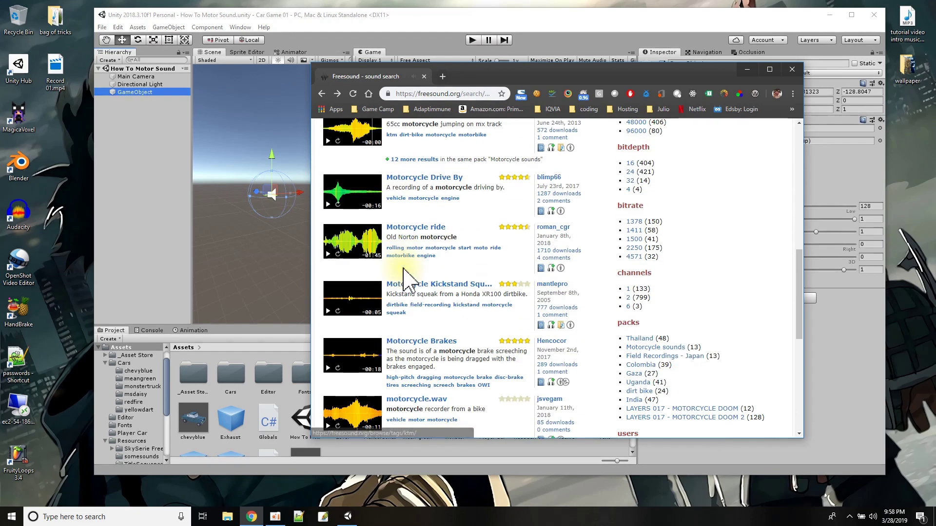
click(327, 205)
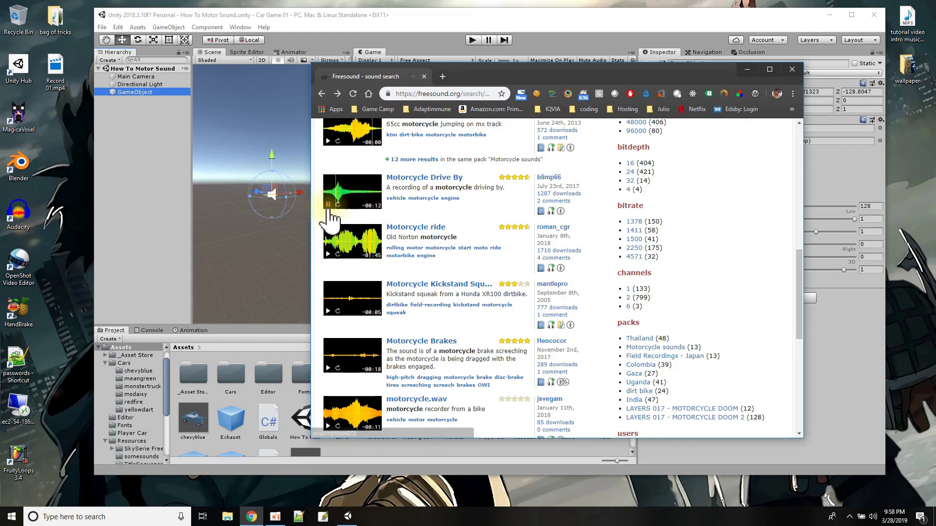
click(327, 205)
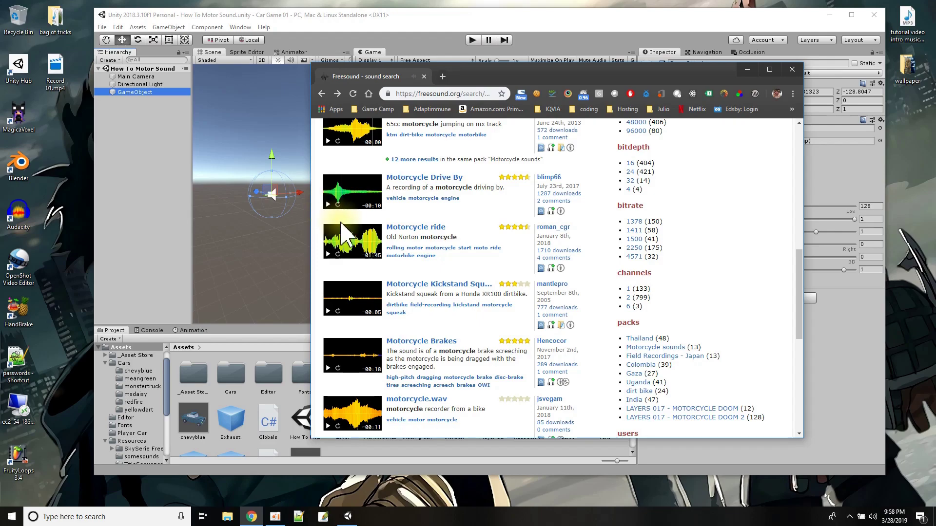
scroll(344, 237, down, 5)
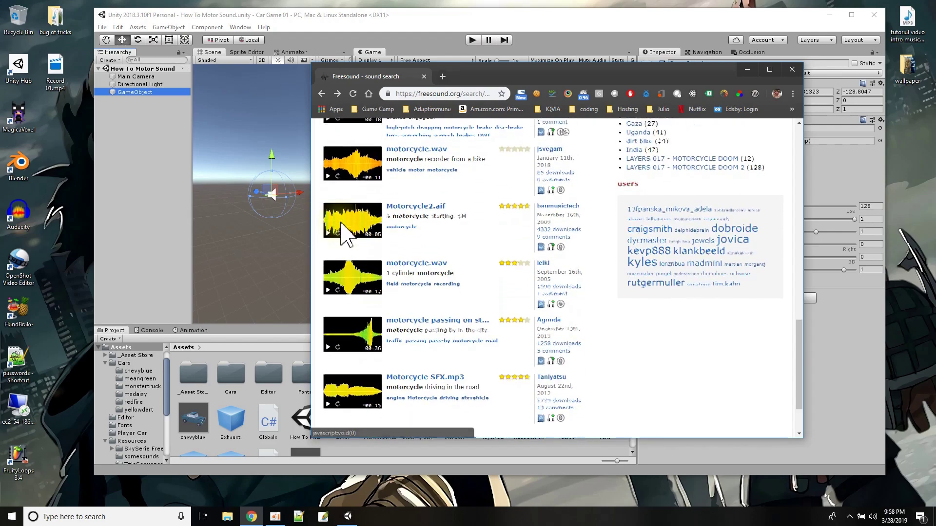
scroll(475, 243, up, 3)
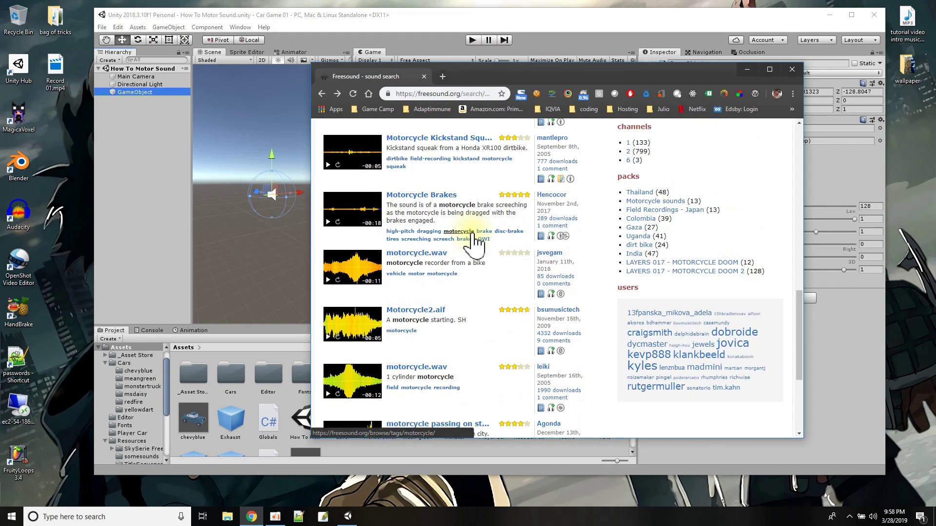
scroll(473, 243, up, 4)
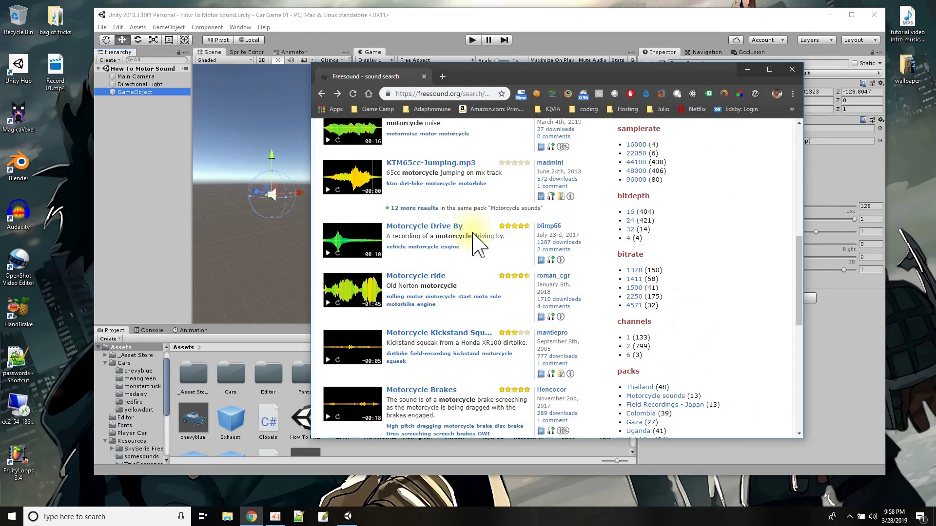
scroll(475, 243, up, 4)
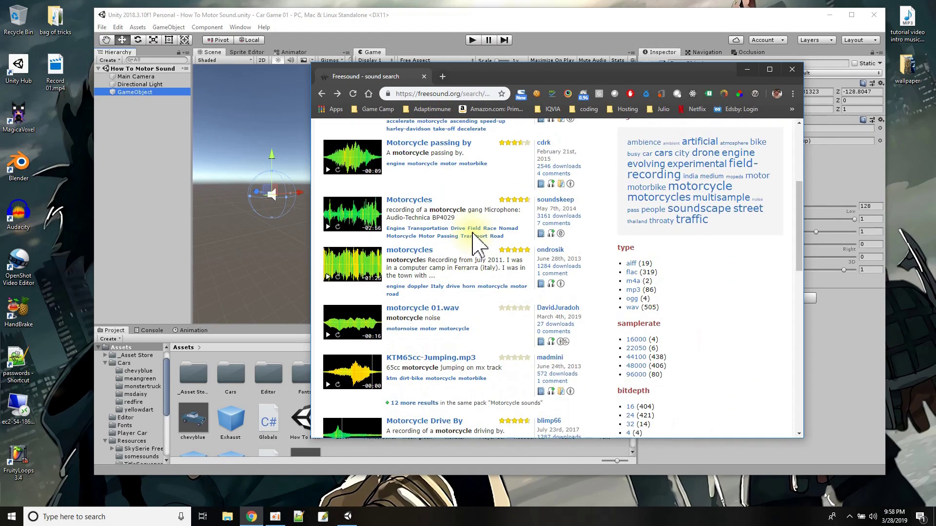
scroll(475, 243, up, 4)
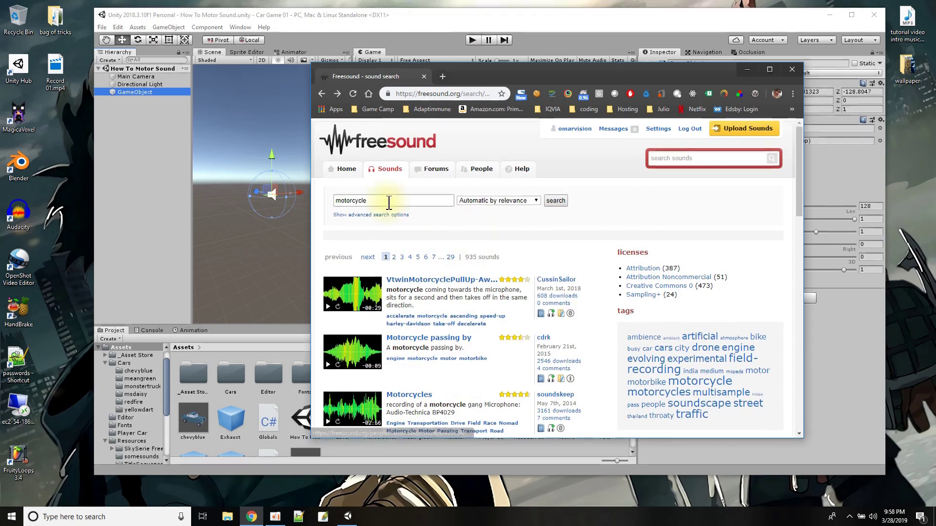
click(388, 202)
Search 'motorcycle norton', preview the Motorcycle start sound, and open its page.
text(norto)
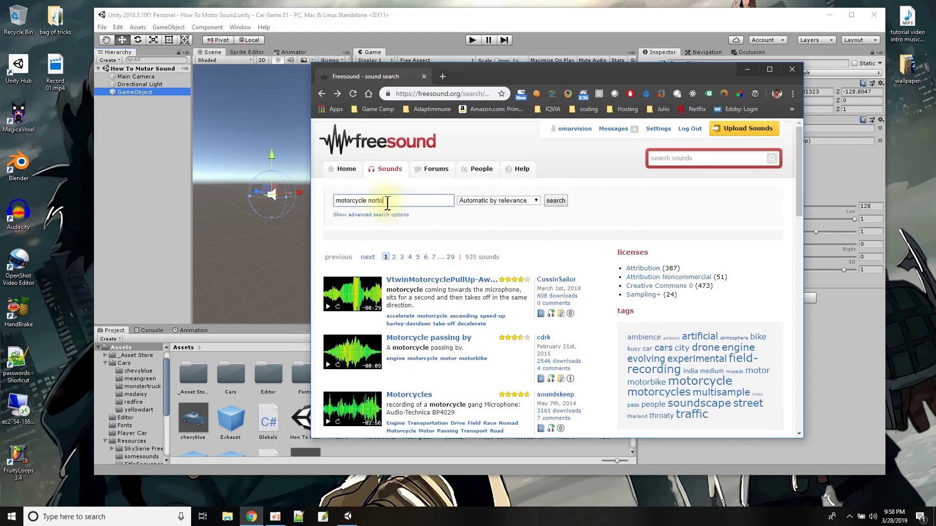
text(n)
key(Return)
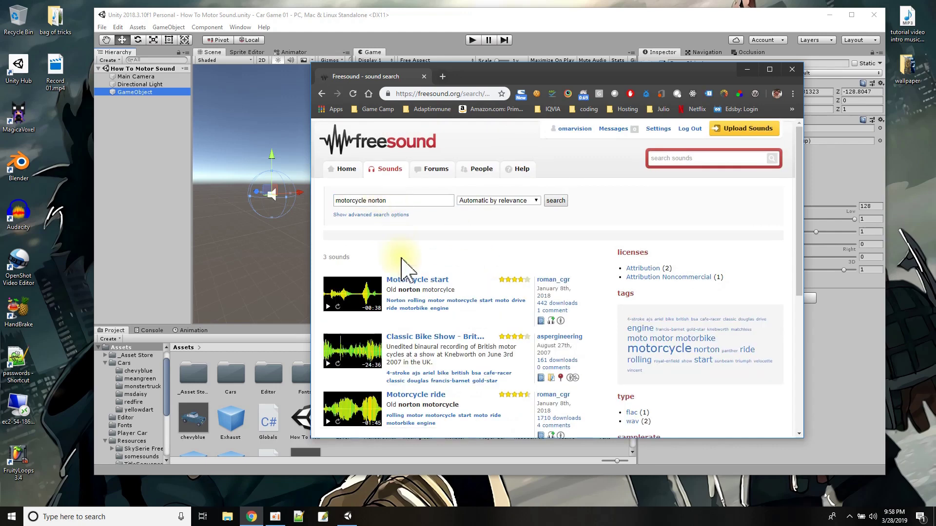
click(328, 307)
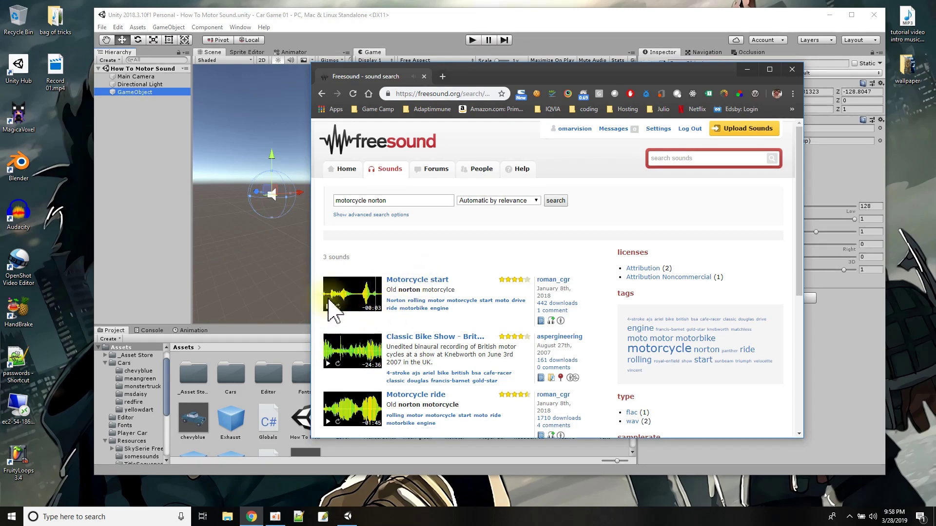
click(396, 280)
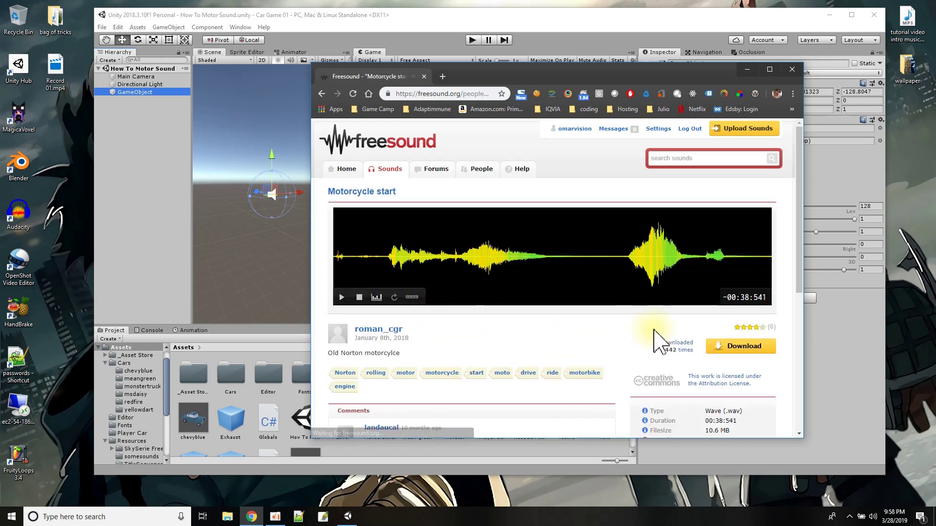
Download the Motorcycle start WAV file to the Desktop and dismiss the download bar.
click(718, 345)
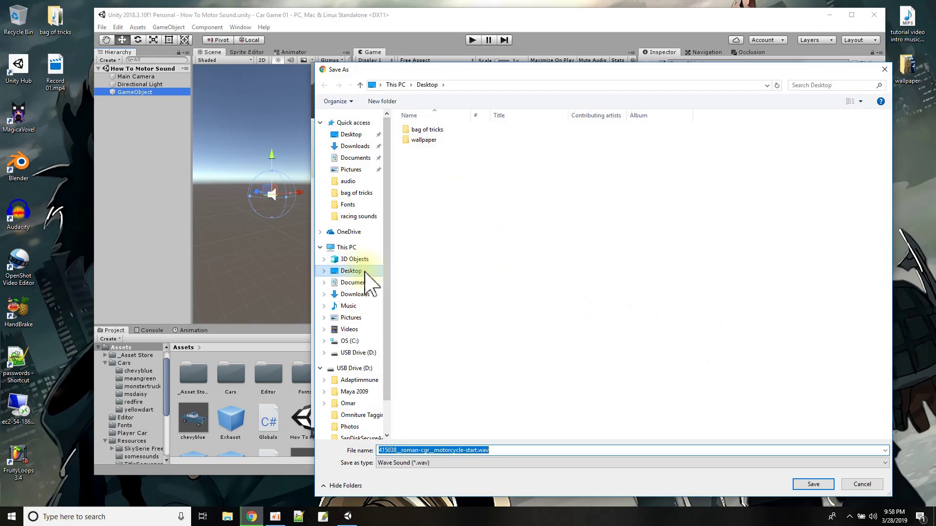
click(365, 272)
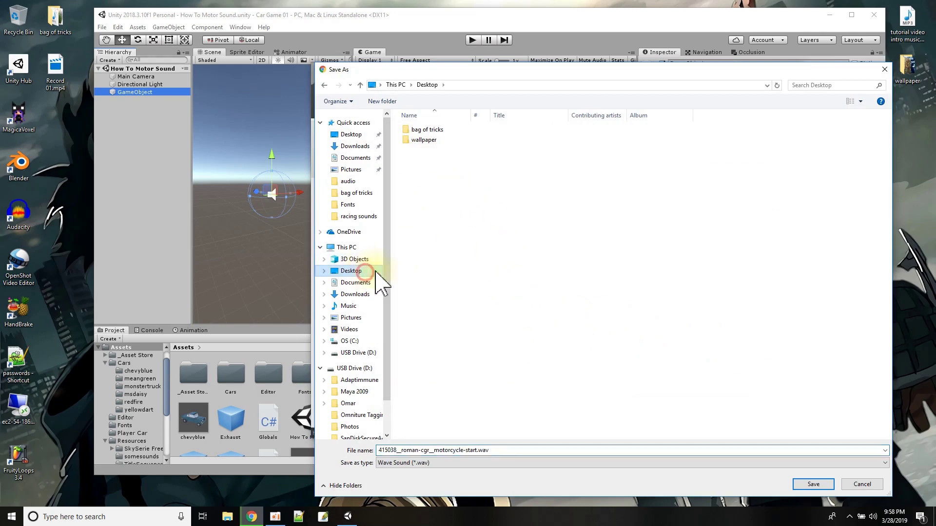
click(813, 484)
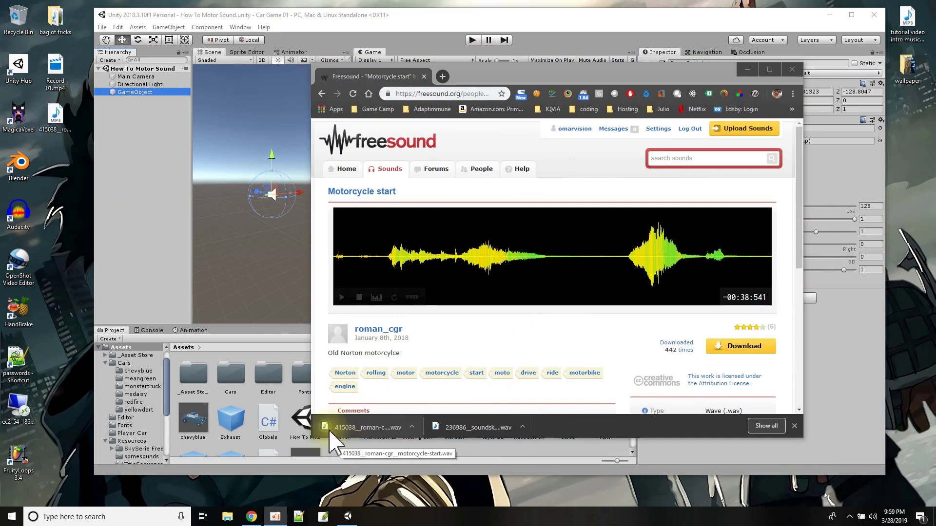
click(55, 122)
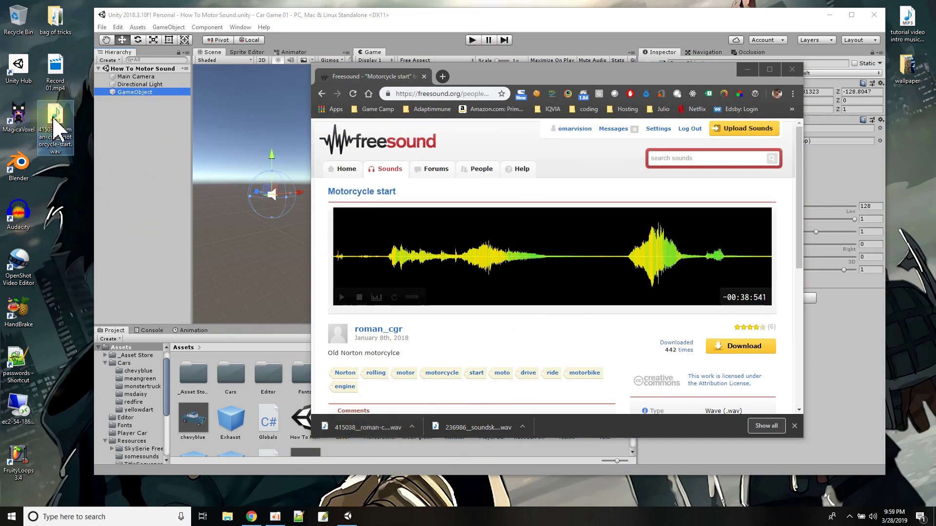
click(794, 426)
Import the motorcycle-start WAV into Assets, assign it as the Audio Source clip, and enter Play mode.
click(747, 69)
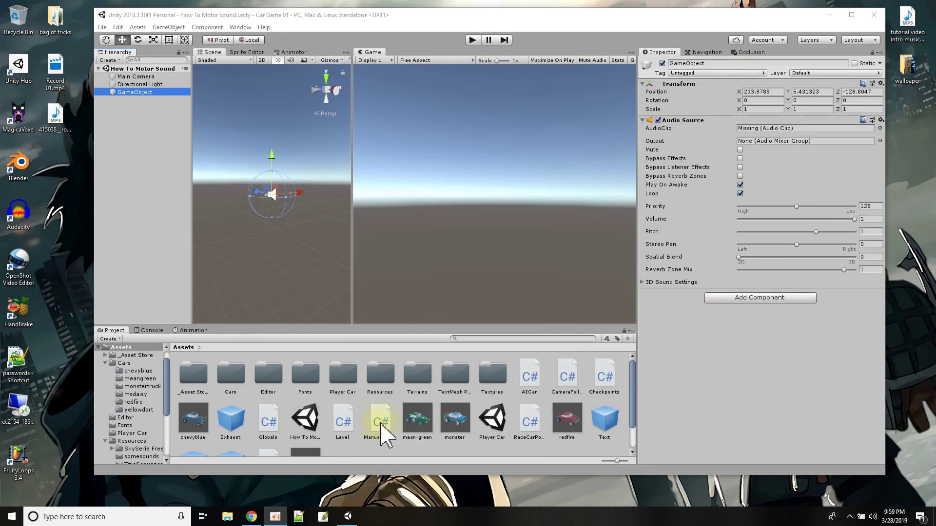
scroll(383, 432, down, 2)
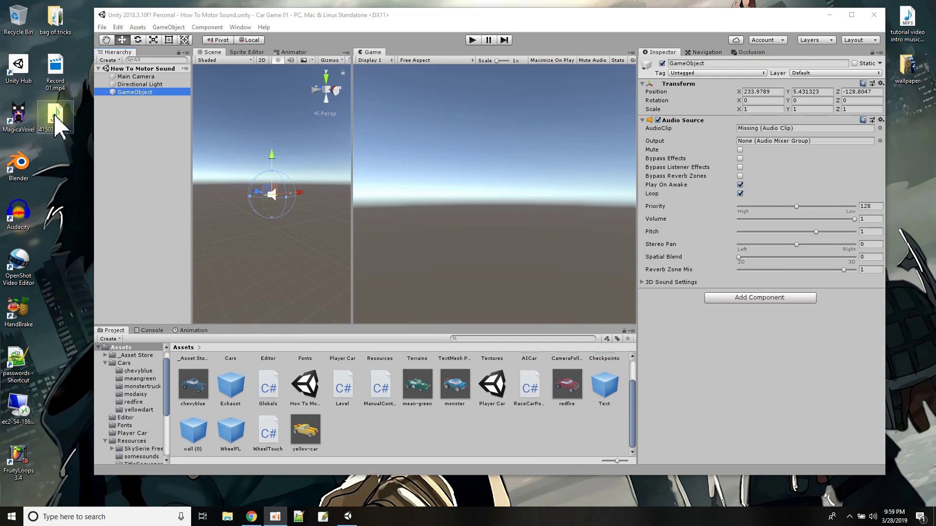
drag(59, 115, 399, 443)
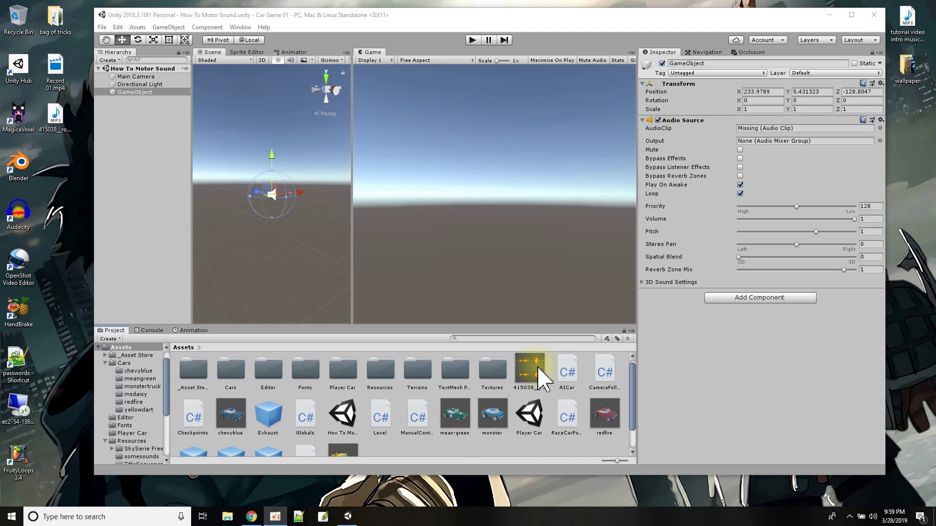
drag(540, 377, 757, 138)
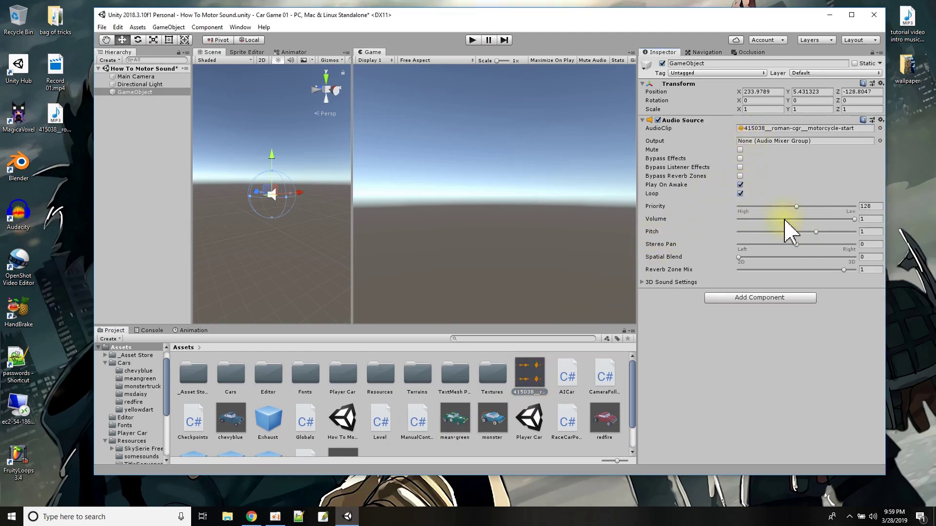
click(472, 40)
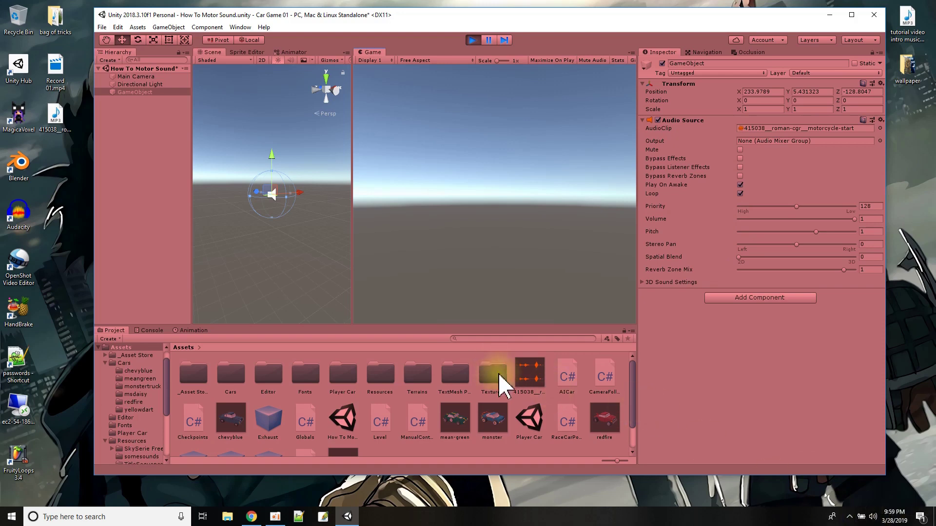
Stop Play mode, minimize the Unity editor, and select the Audacity desktop shortcut.
click(474, 40)
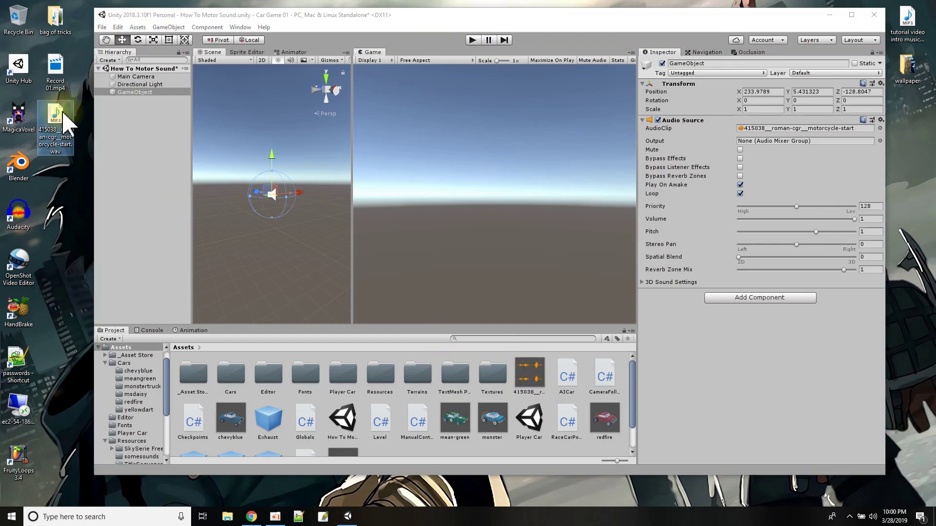
click(827, 16)
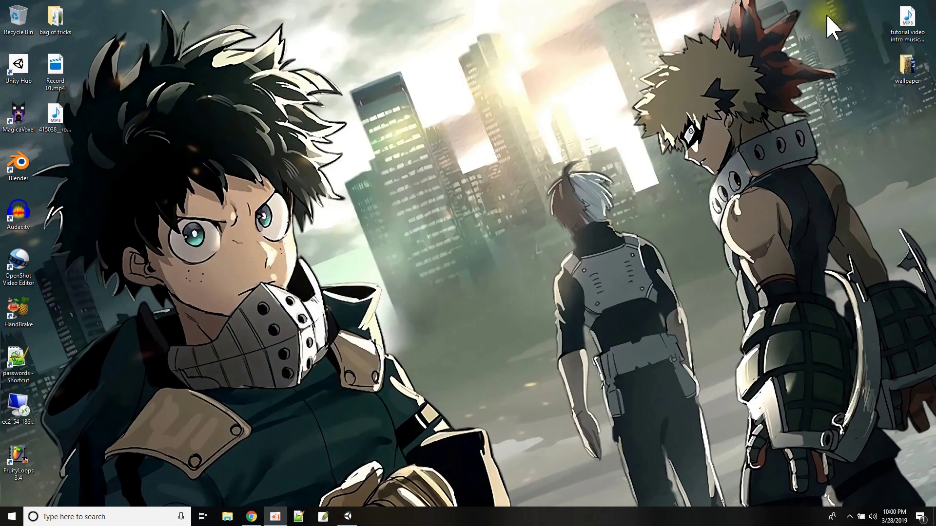
click(24, 215)
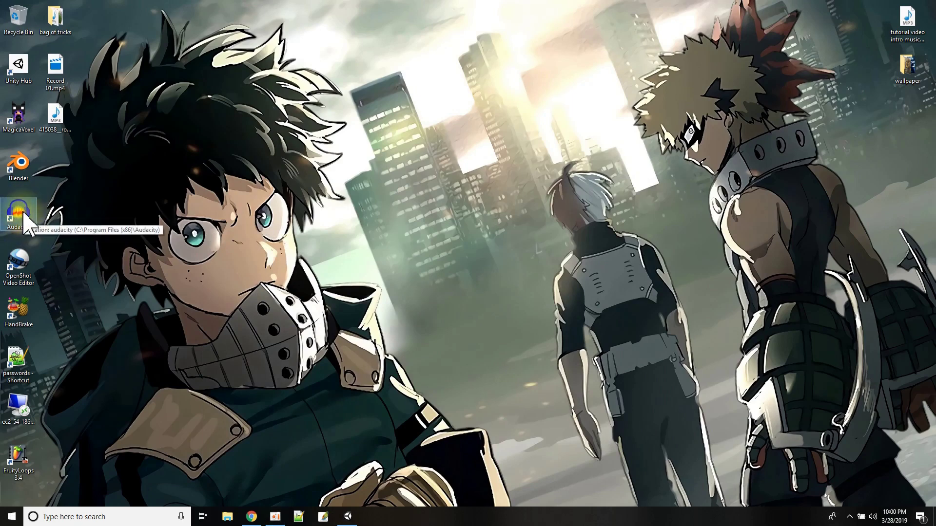
Search 'audacity download' in a new Chrome tab, then close the browser.
click(251, 516)
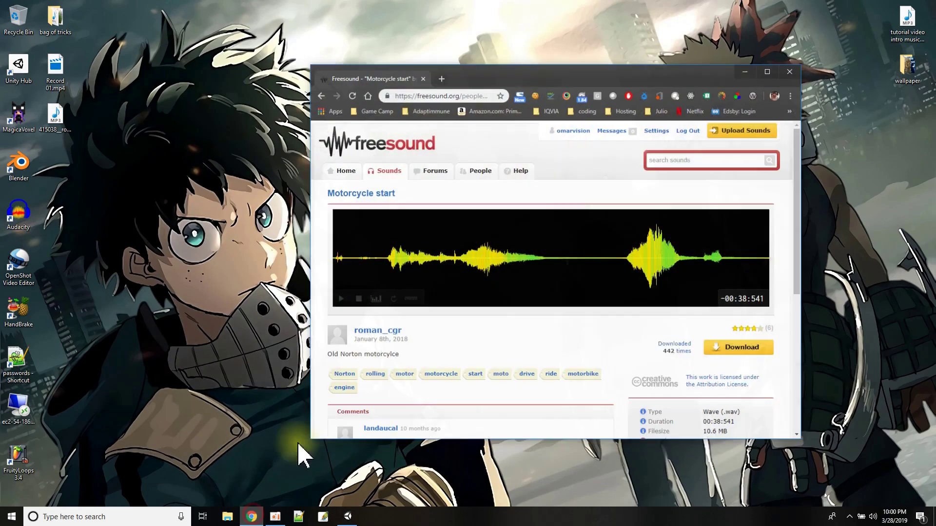
click(443, 76)
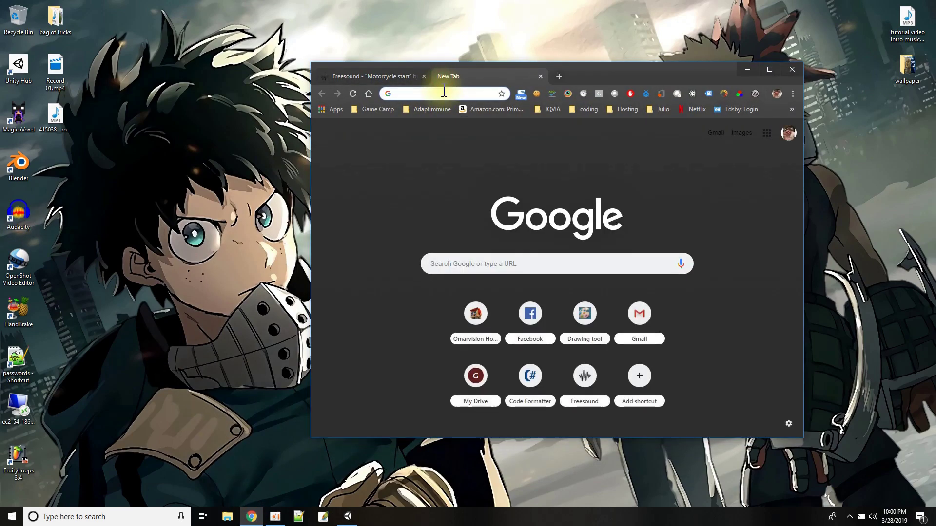
text(audac)
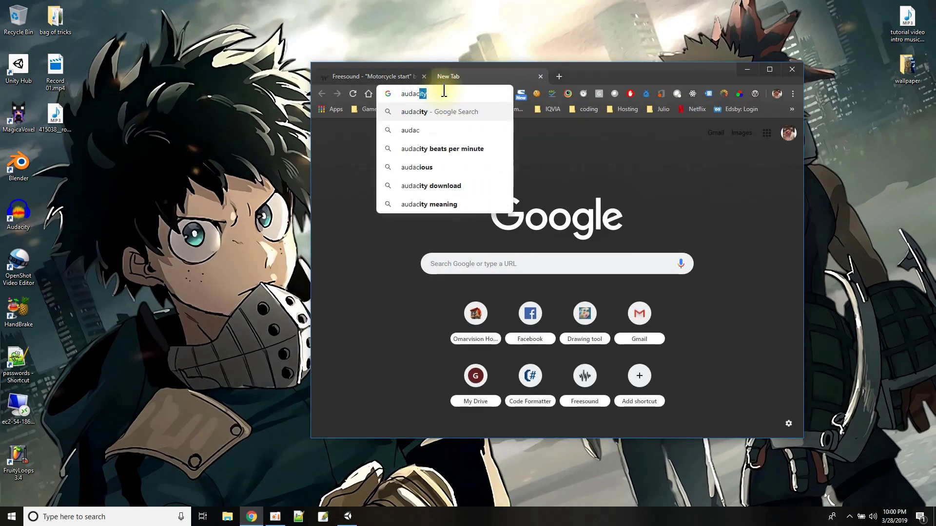
text(ity download)
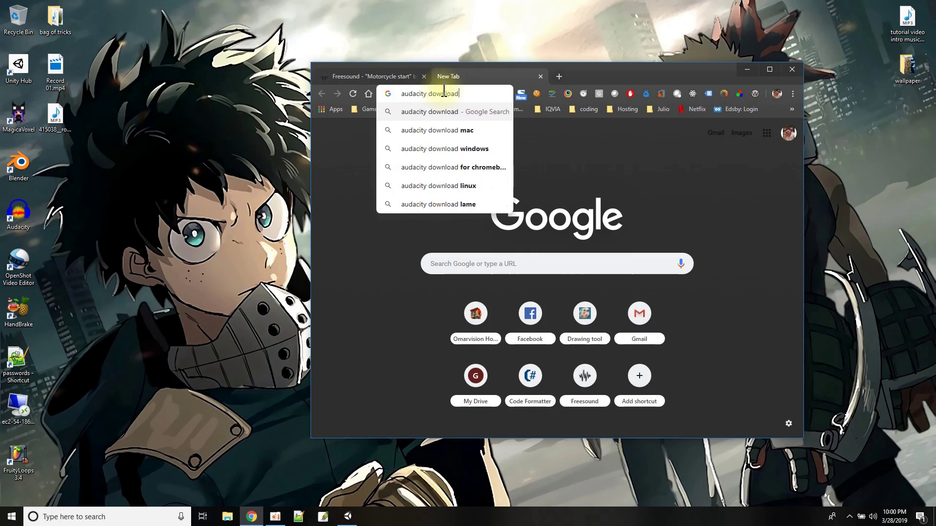
key(Return)
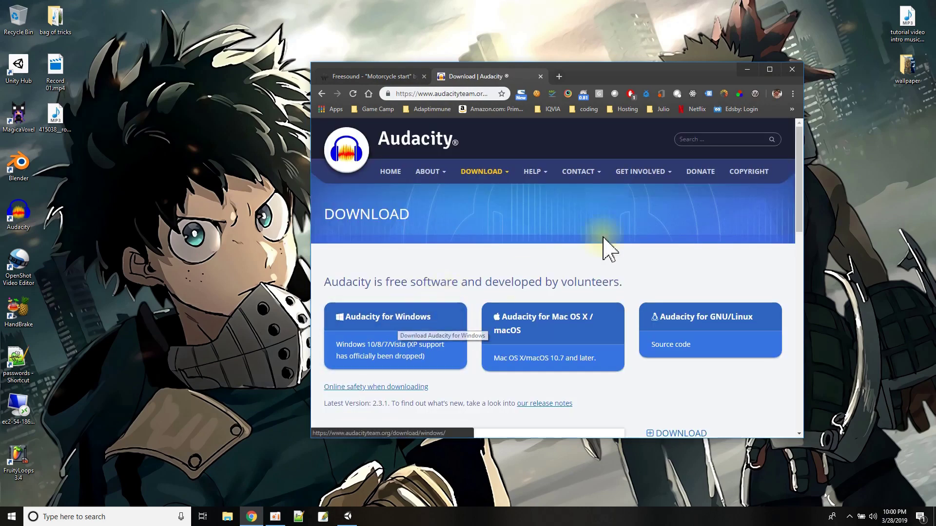
click(792, 69)
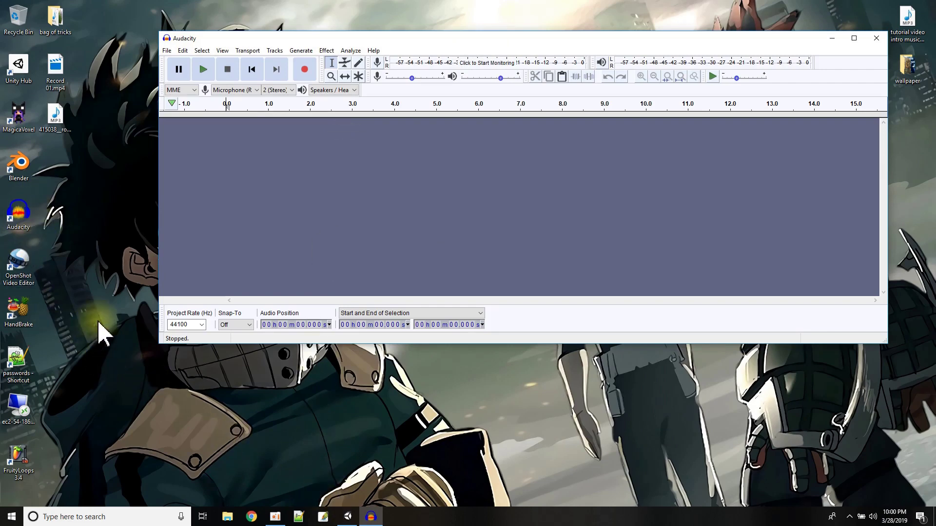
Import the motorcycle-start WAV into Audacity and mix its stereo track down to mono.
drag(68, 134, 336, 163)
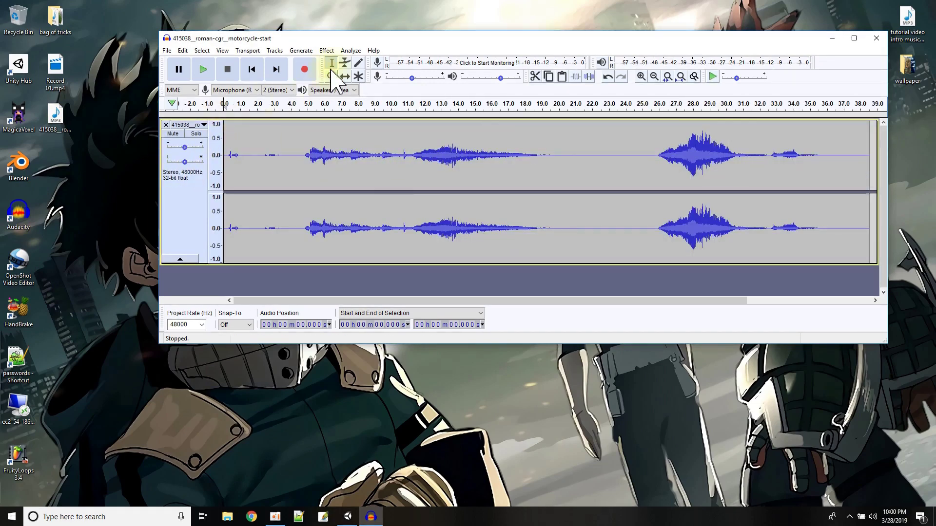
click(334, 51)
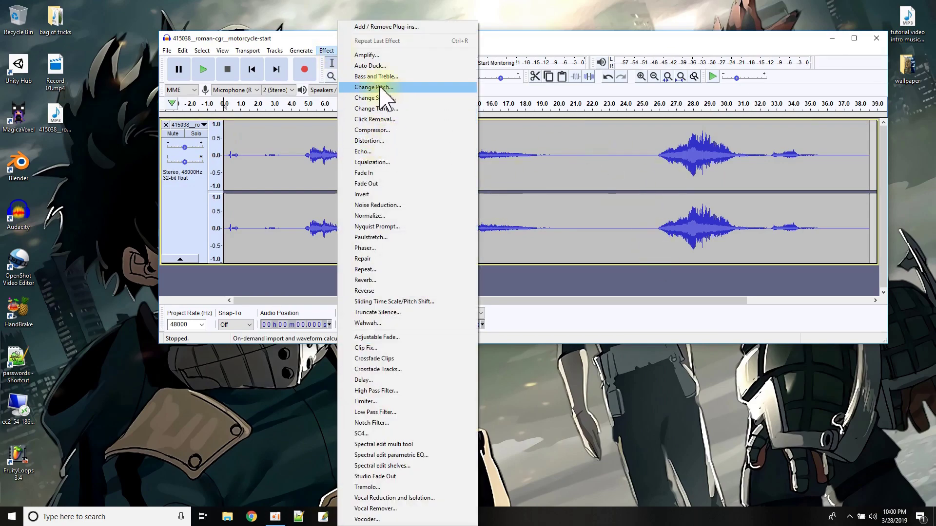
mouse_move(300, 52)
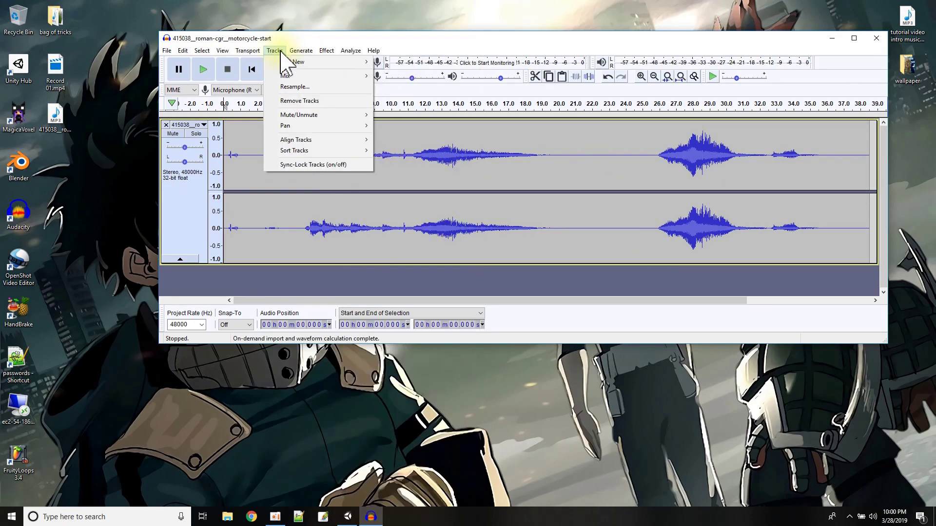
mouse_move(299, 76)
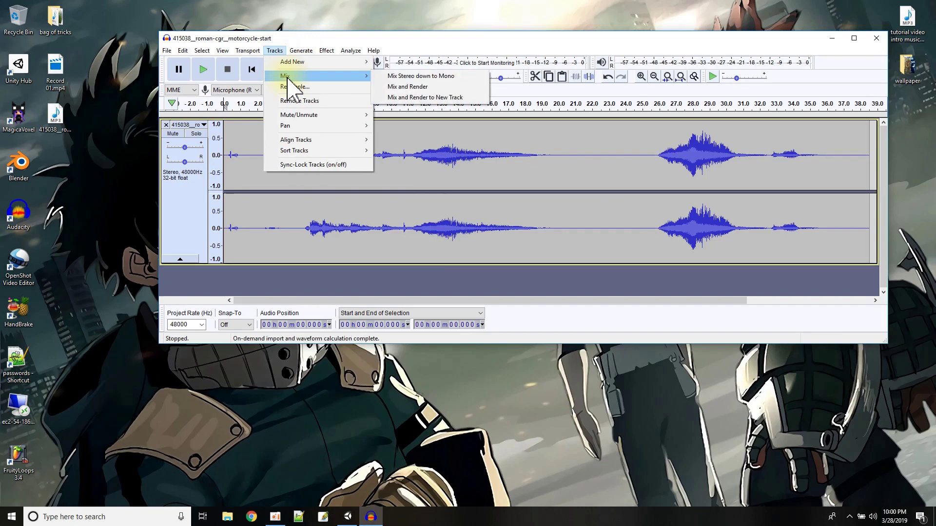
click(401, 77)
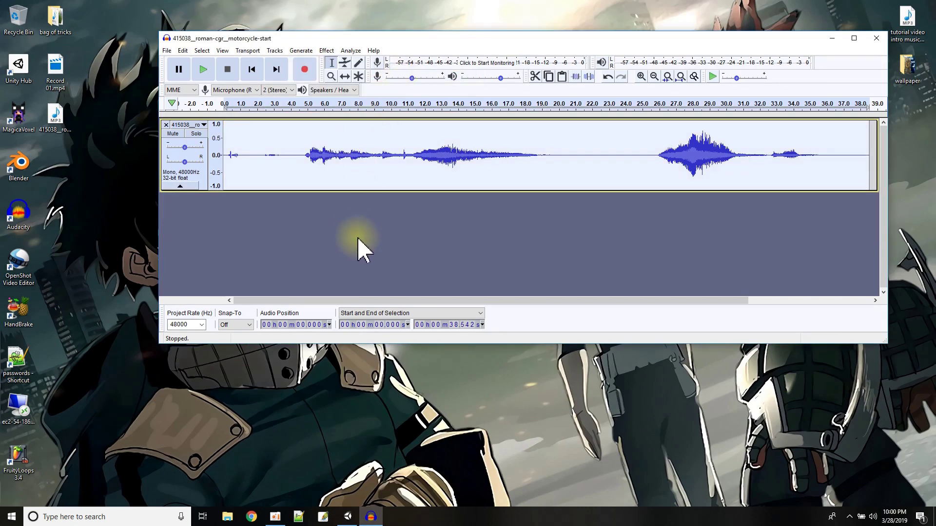
Play the whole mono track with system volume raised to 90, then stop playback.
click(288, 185)
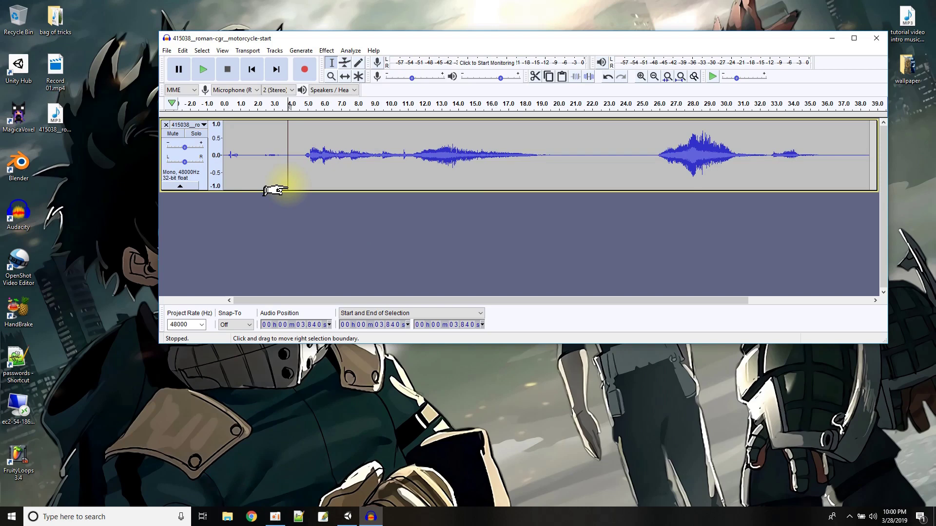
key(ctrl+a)
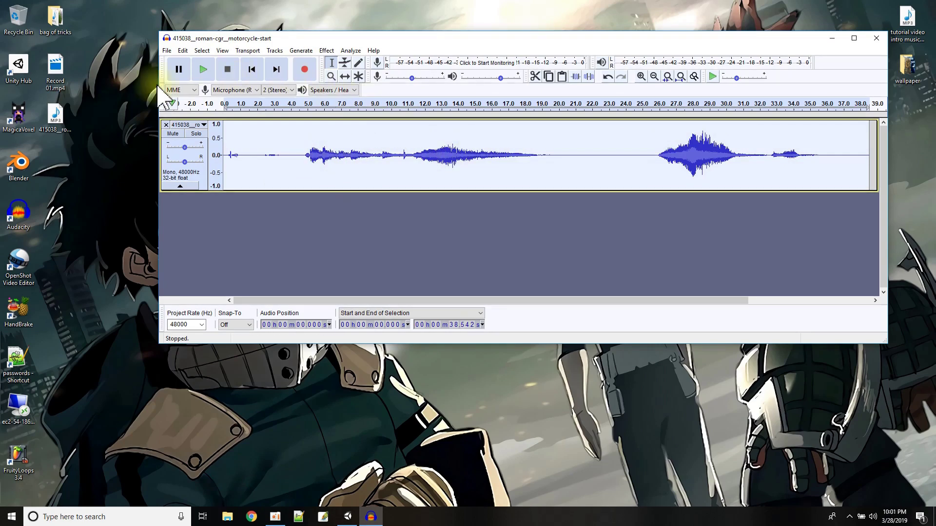
click(203, 70)
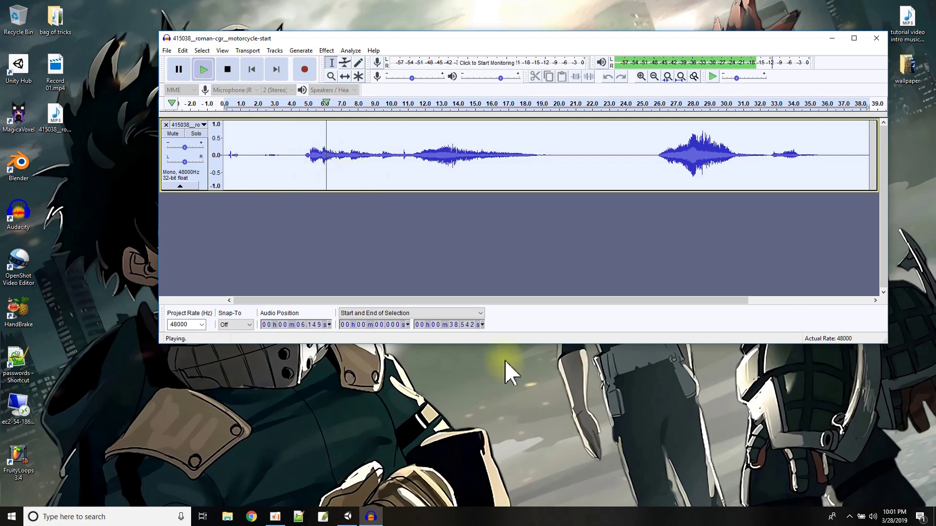
click(873, 517)
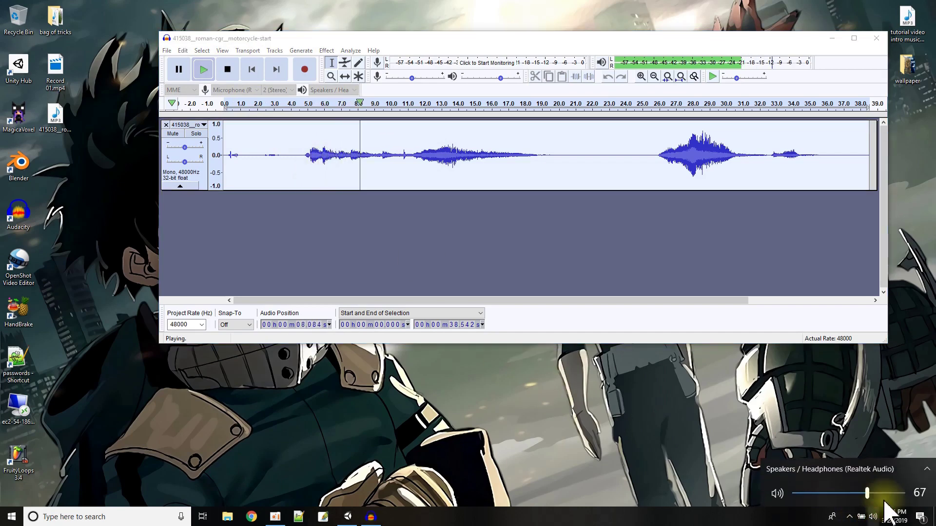
click(893, 493)
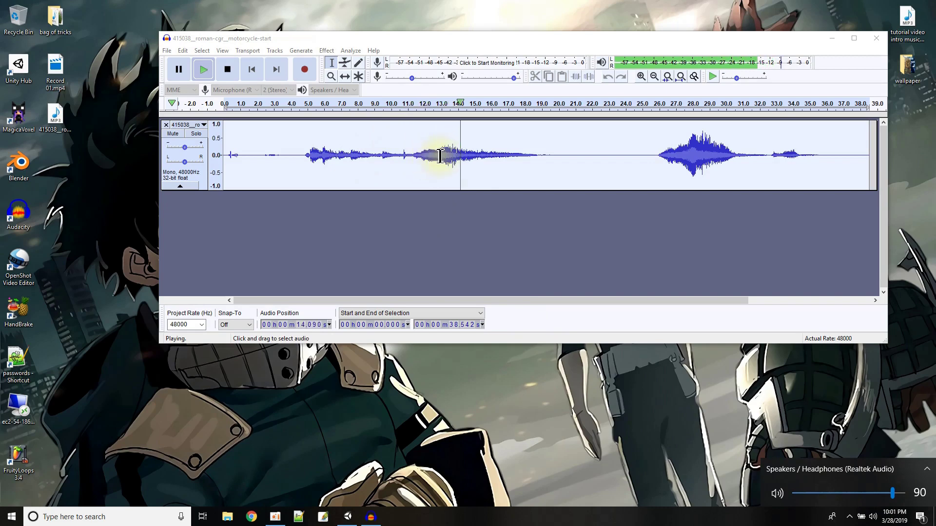
click(228, 69)
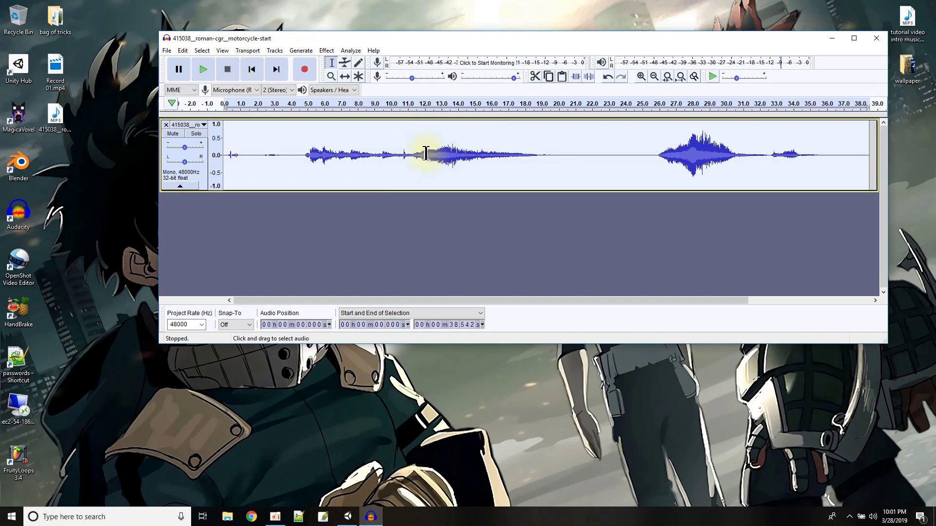
Select the engine stretch from 12.101 s to 12.741 s, loop-preview it, then stop.
drag(427, 153, 429, 154)
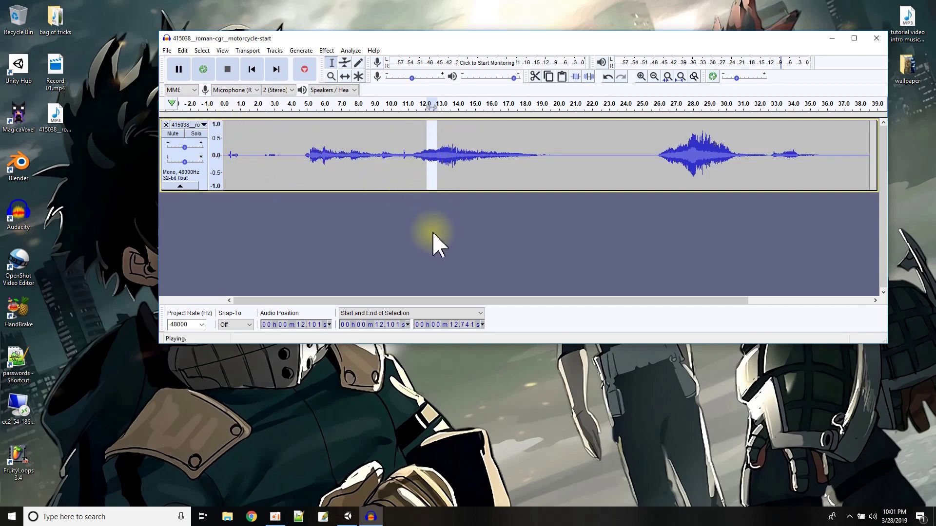
click(202, 71)
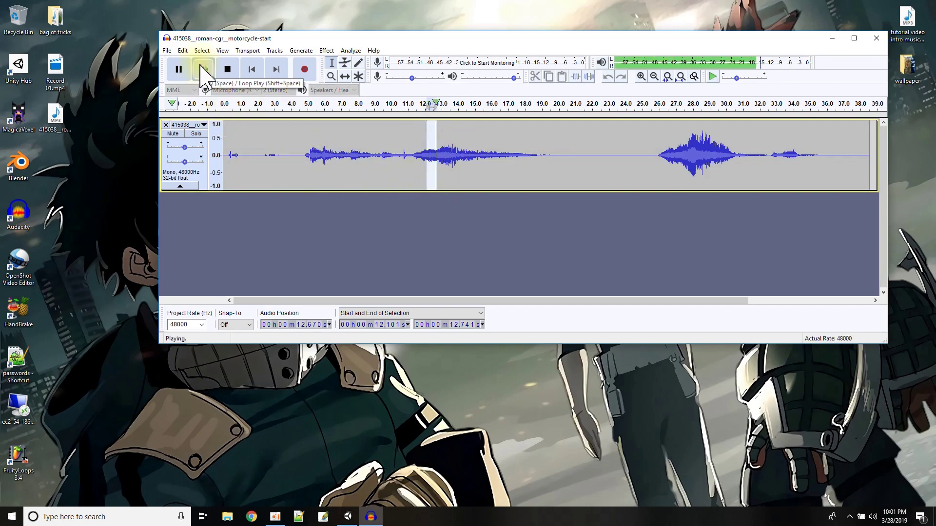
shift+click(203, 73)
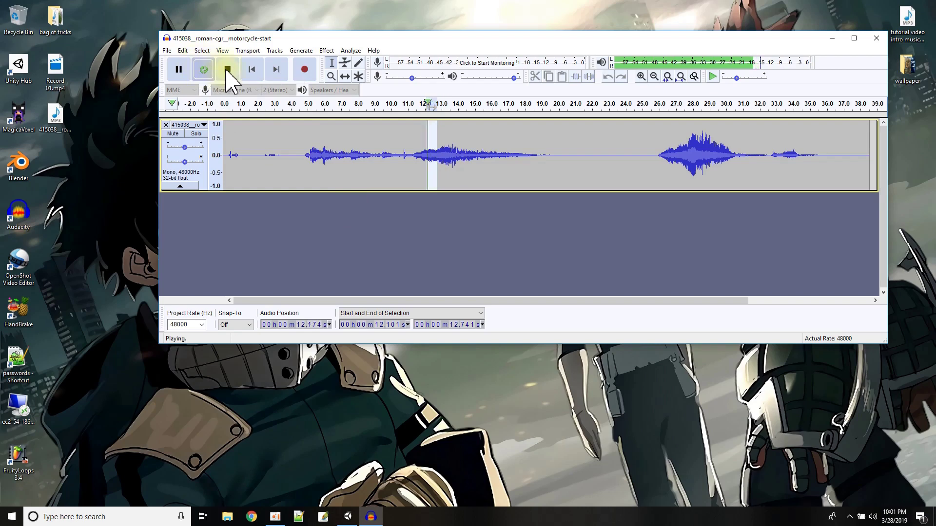
click(227, 73)
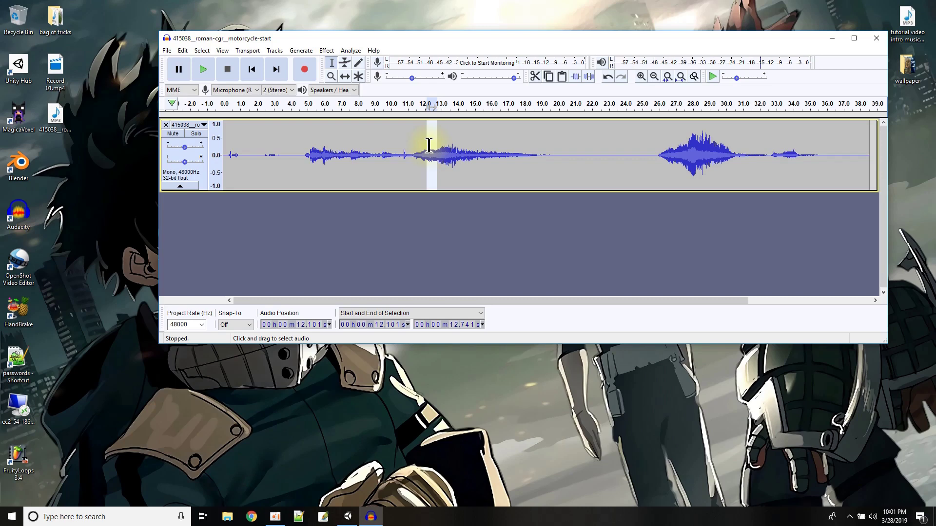
Copy the 0.64-second engine stretch, delete the original track, and paste the clip as a new track.
click(183, 50)
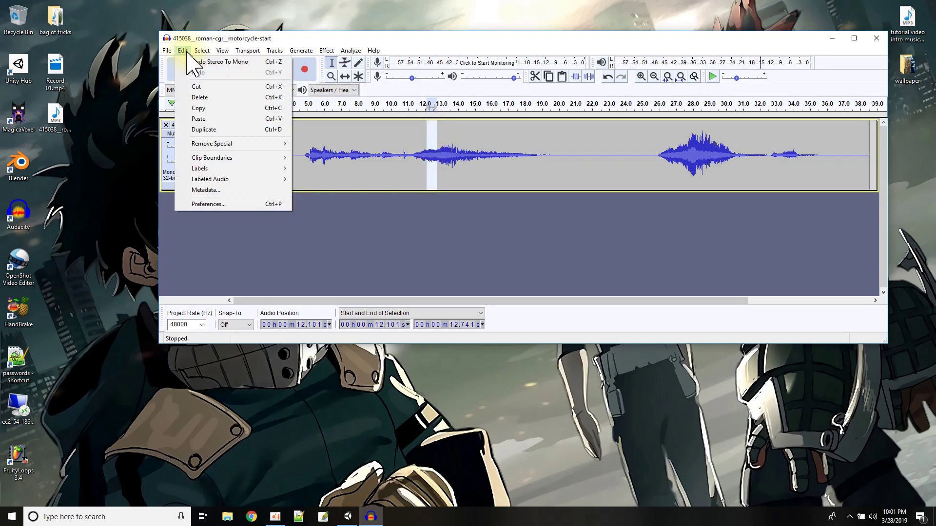
click(209, 107)
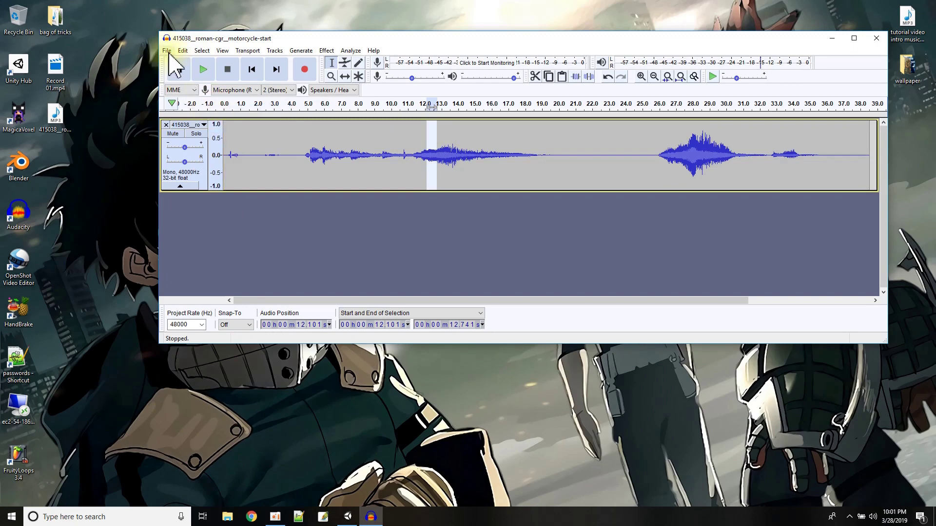
click(166, 126)
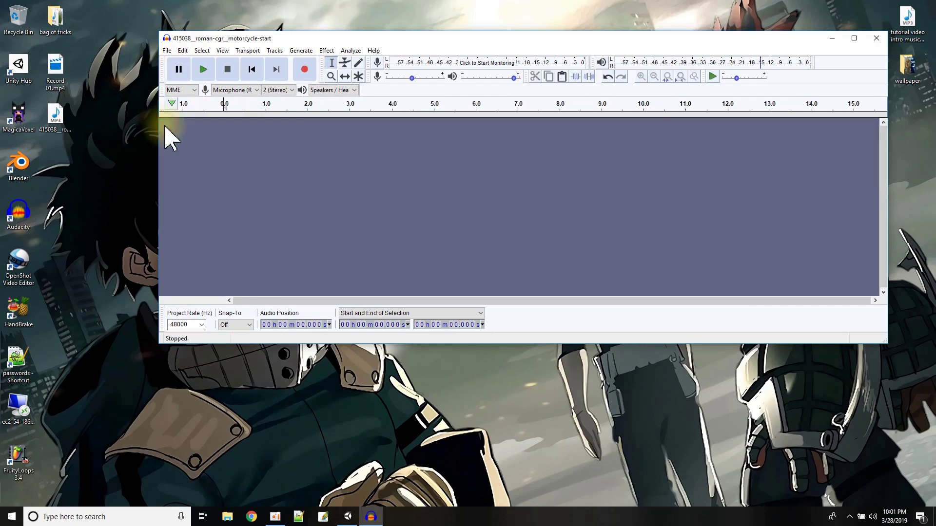
click(167, 51)
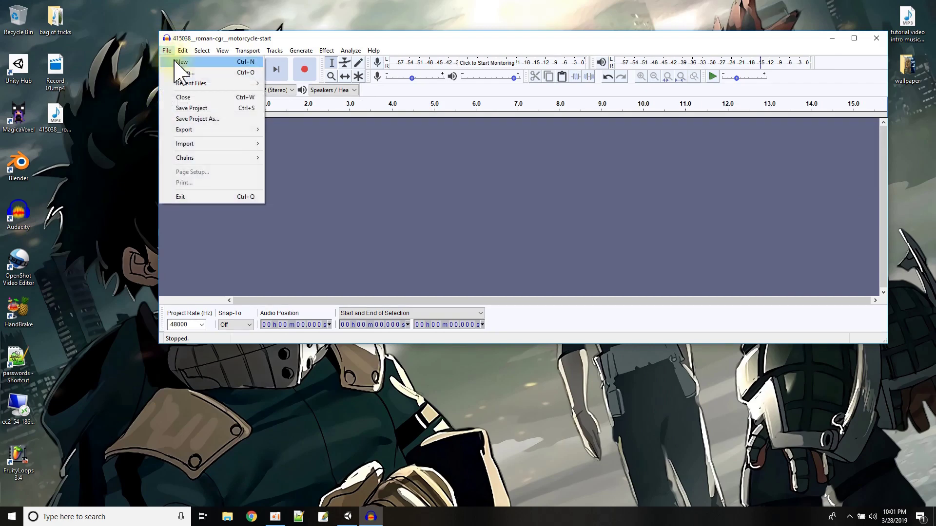
click(181, 62)
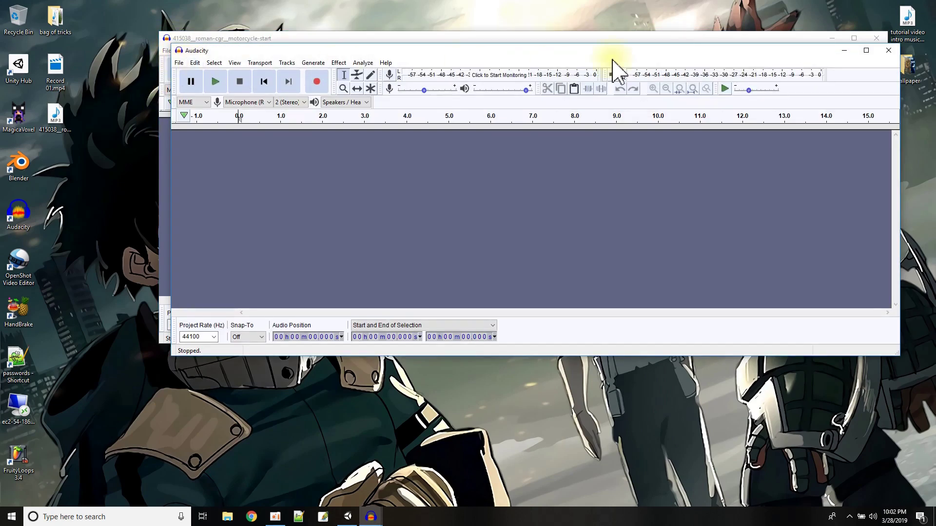
click(888, 50)
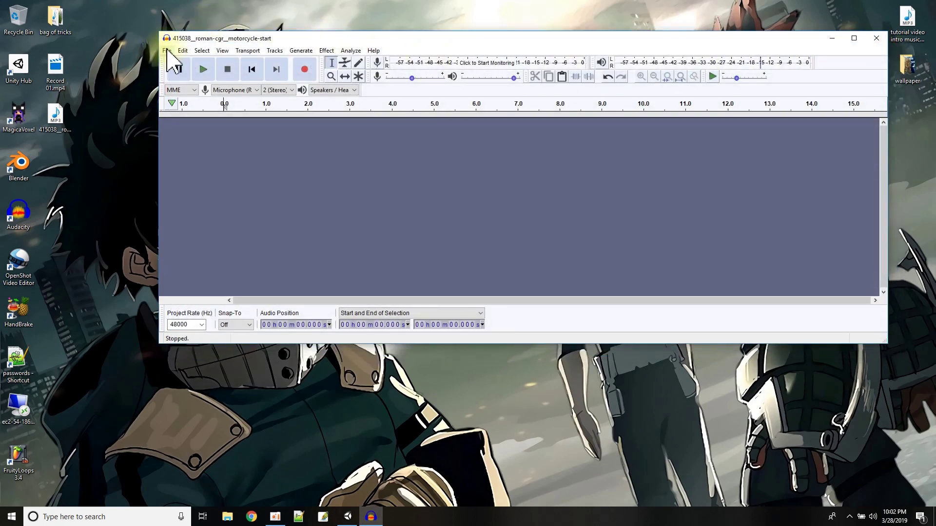
click(182, 51)
click(205, 119)
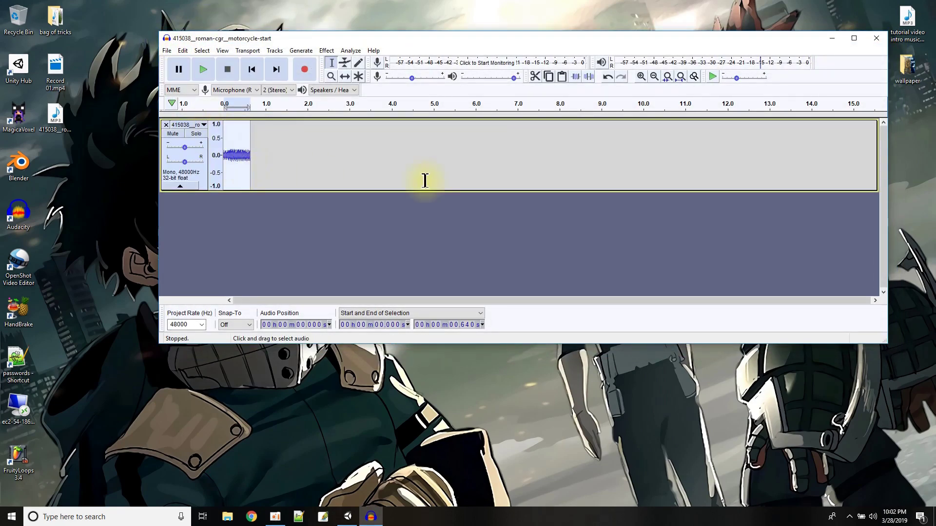
Zoom in three times on the 0.64-second engine clip, loop-play it, then stop playback.
click(641, 76)
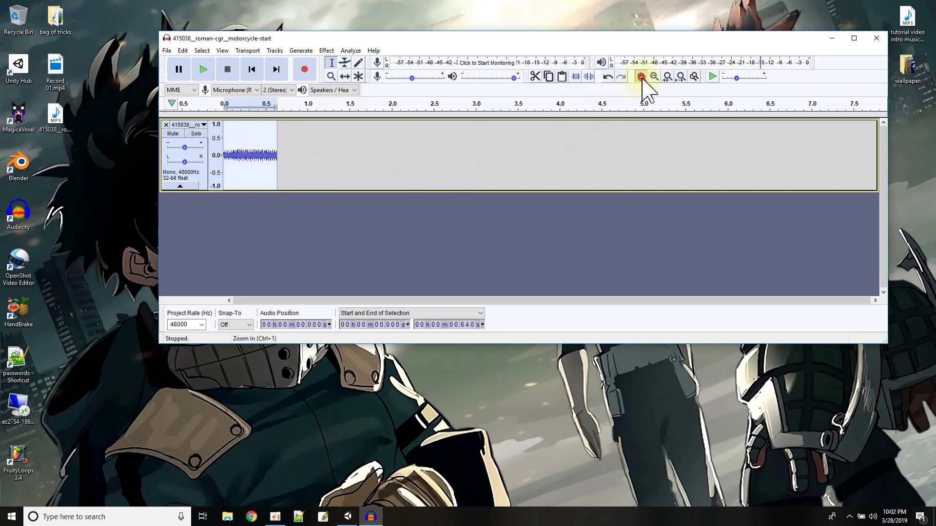
click(641, 77)
click(641, 76)
click(641, 76)
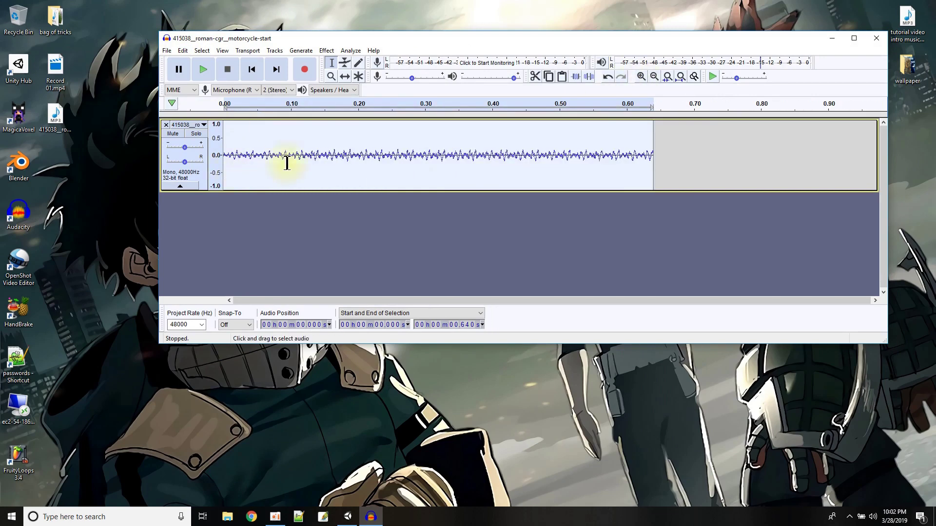
shift+click(203, 71)
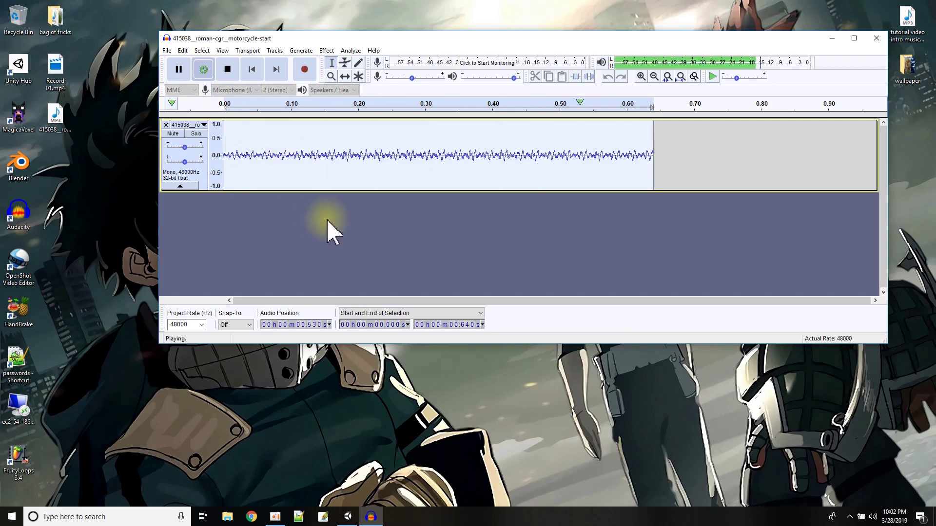
click(228, 70)
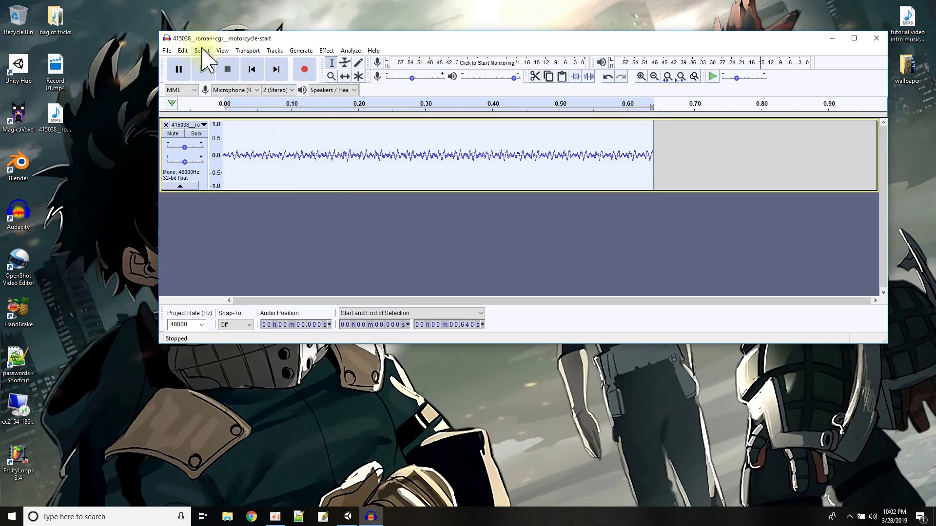
click(183, 51)
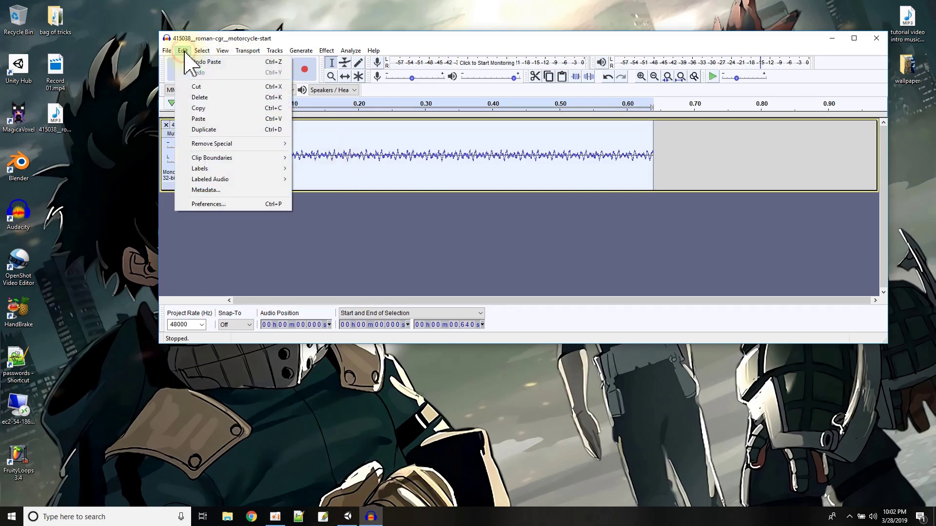
click(207, 130)
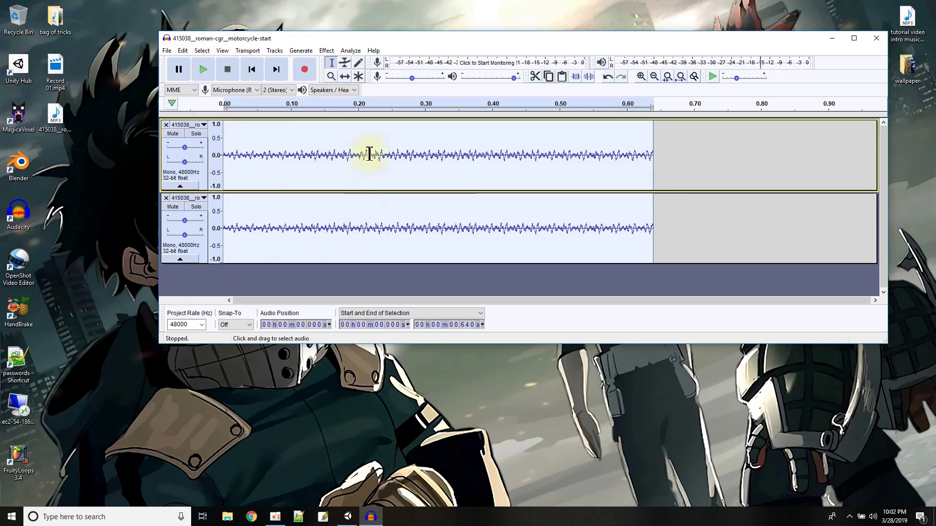
click(545, 289)
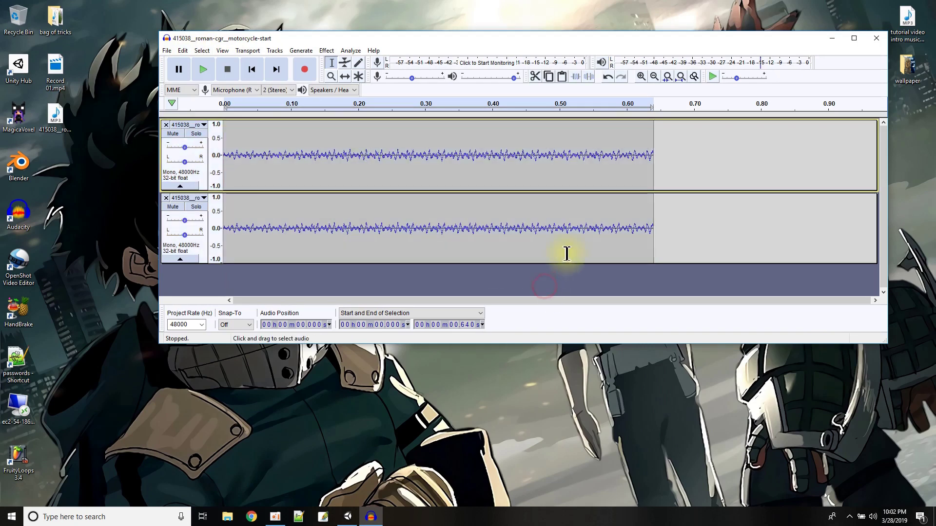
click(571, 229)
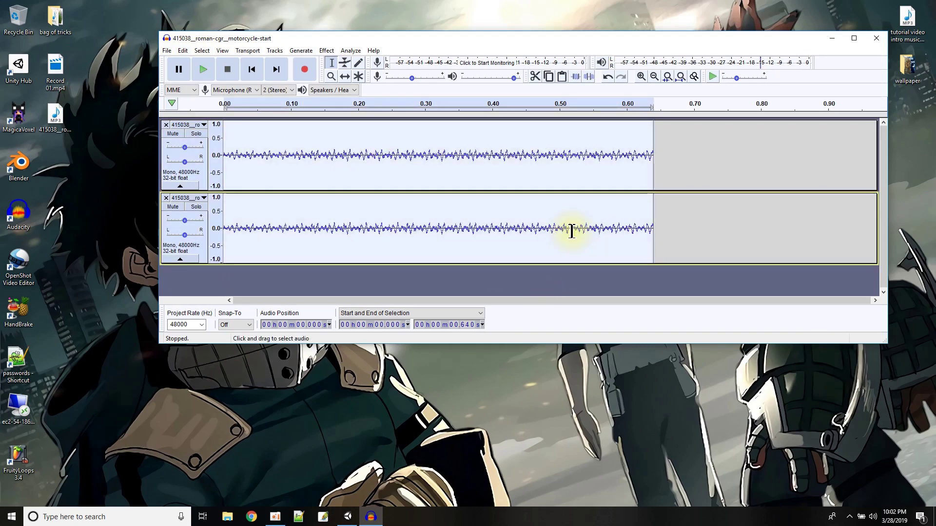
click(621, 221)
click(660, 222)
drag(649, 226, 222, 233)
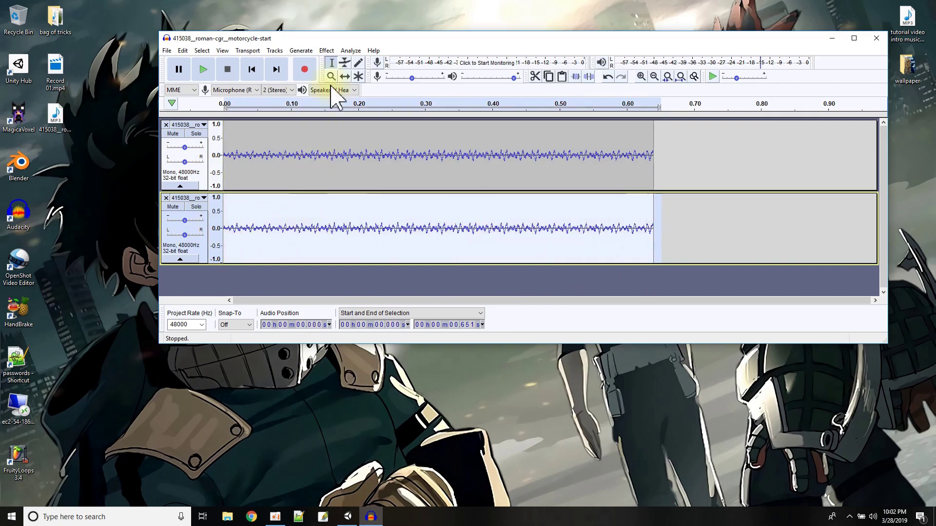
click(326, 50)
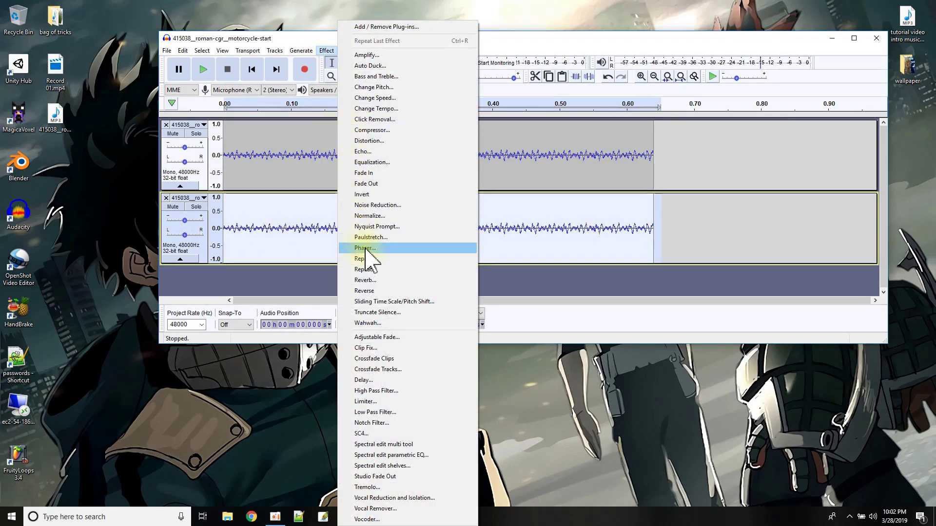
click(372, 291)
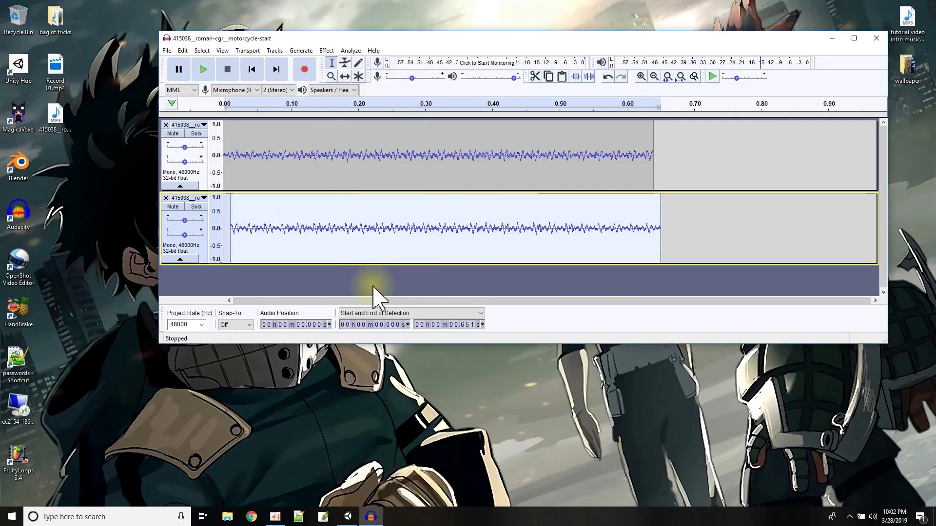
click(771, 224)
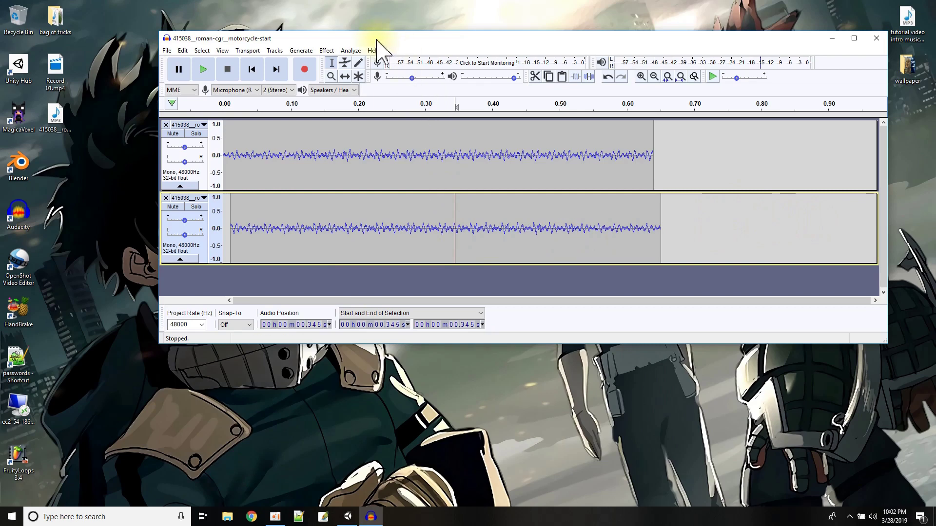
click(344, 76)
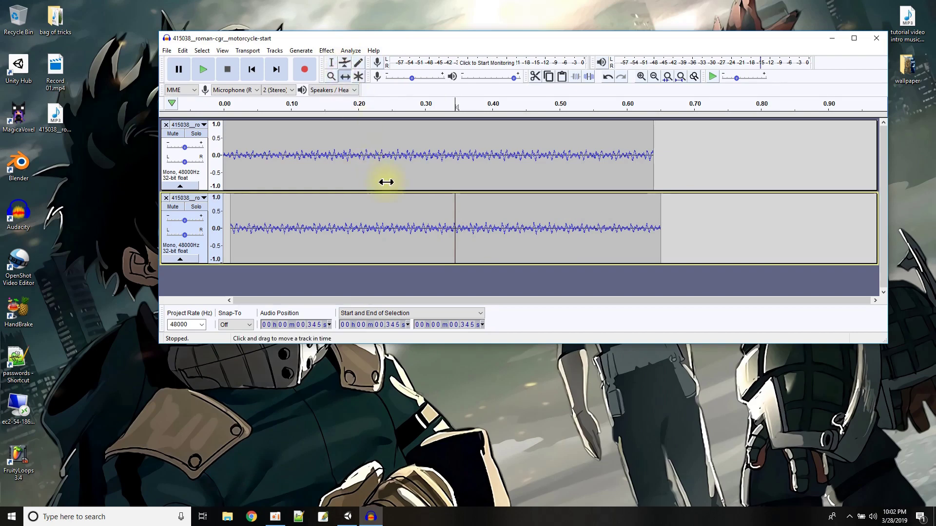
drag(385, 222, 378, 212)
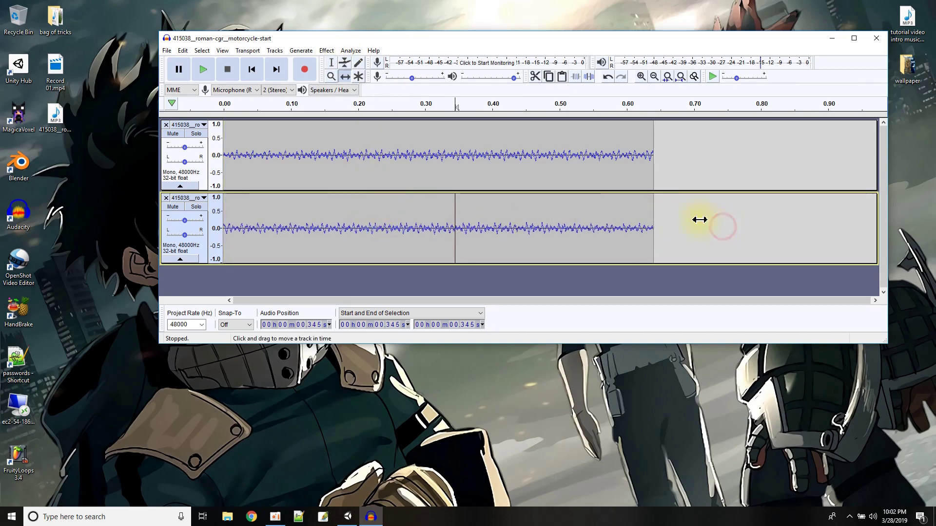
click(331, 62)
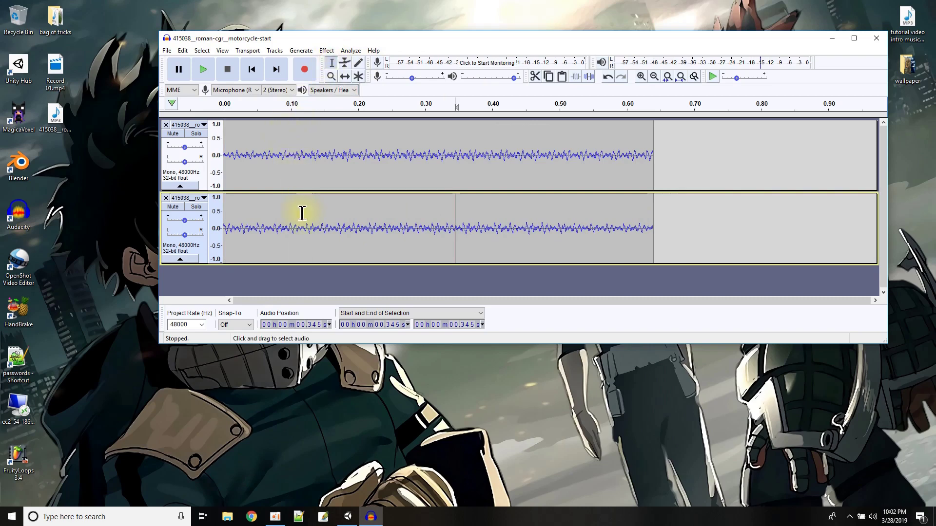
key(shift+space)
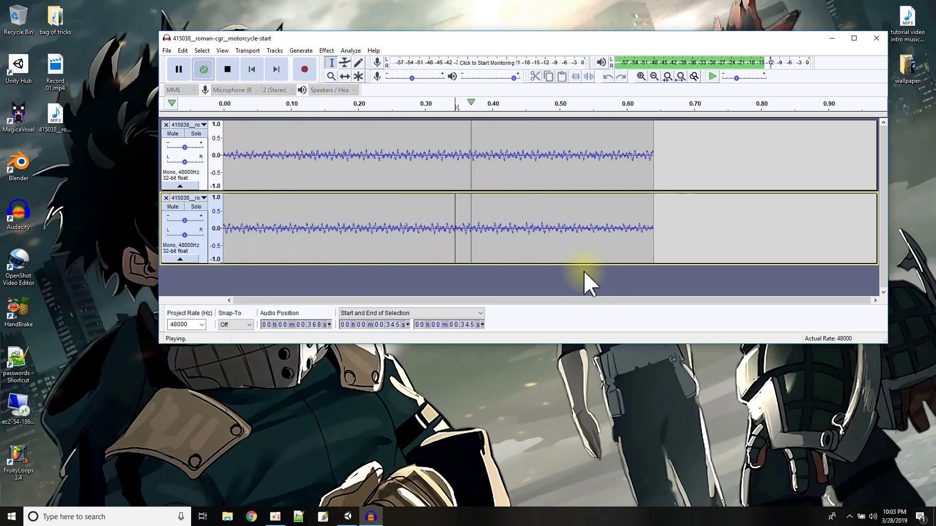
click(233, 73)
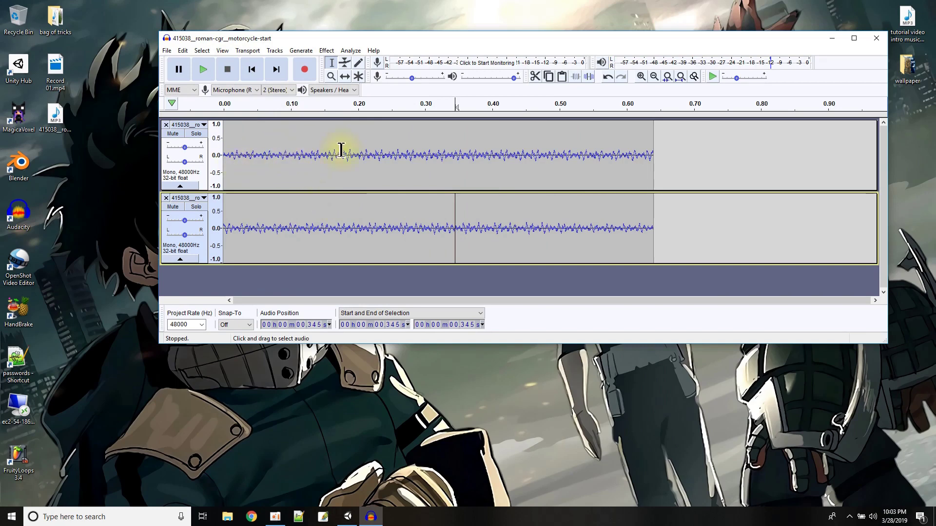
click(386, 158)
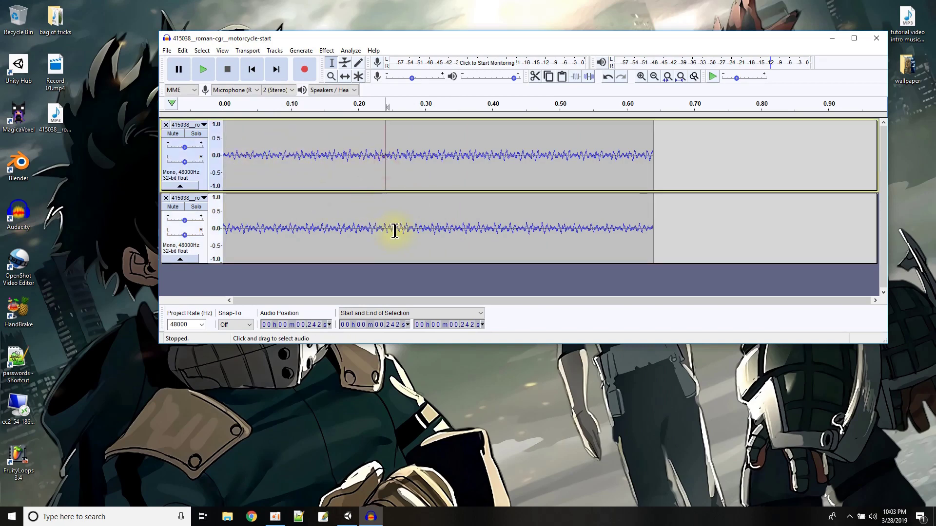
Remove track 2, then select and loop-preview the 0.314–0.577 s section of the engine clip.
click(430, 223)
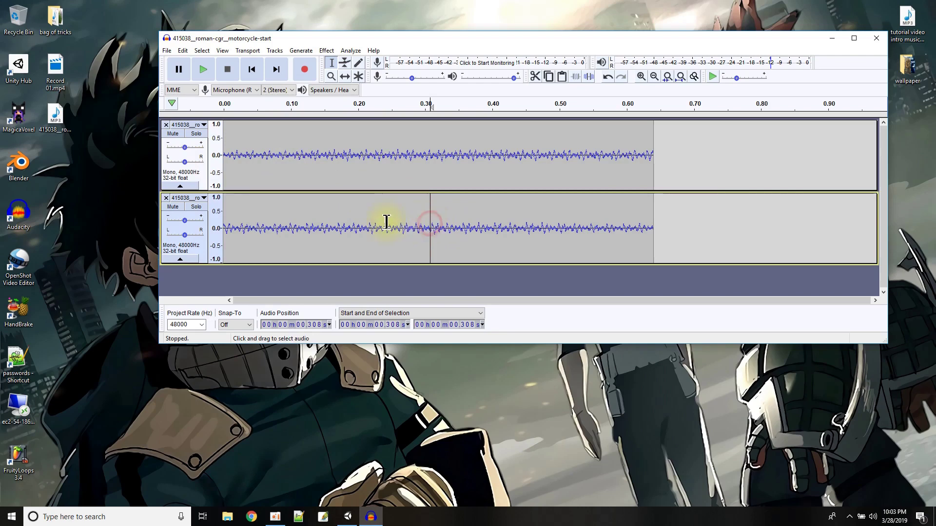
click(166, 199)
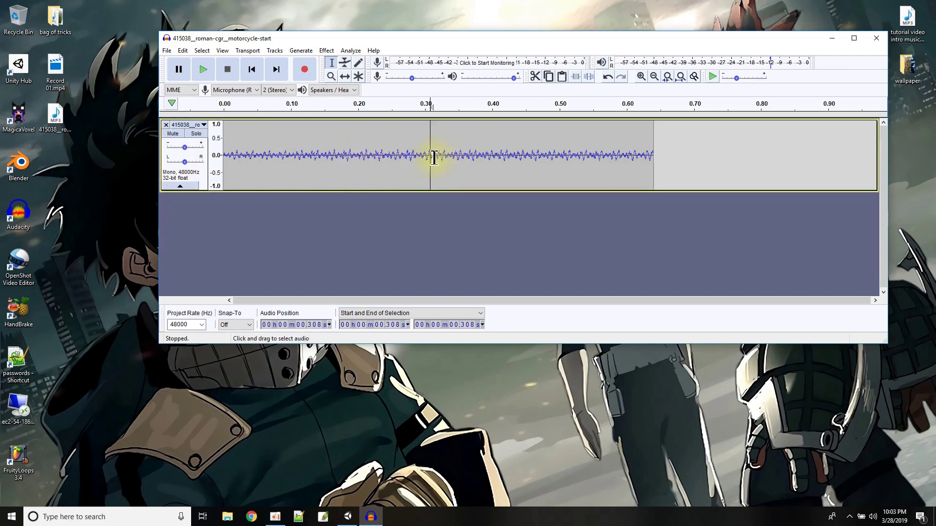
drag(434, 157, 611, 161)
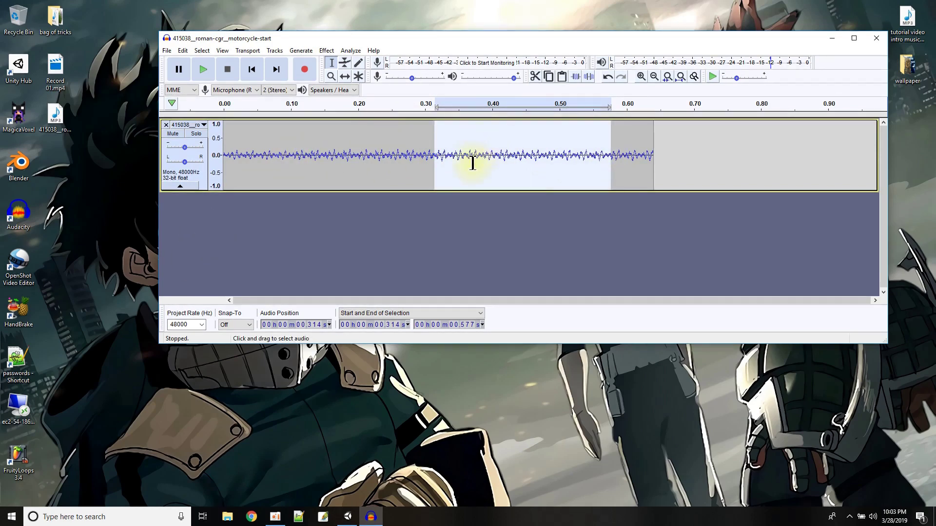
key(shift+space)
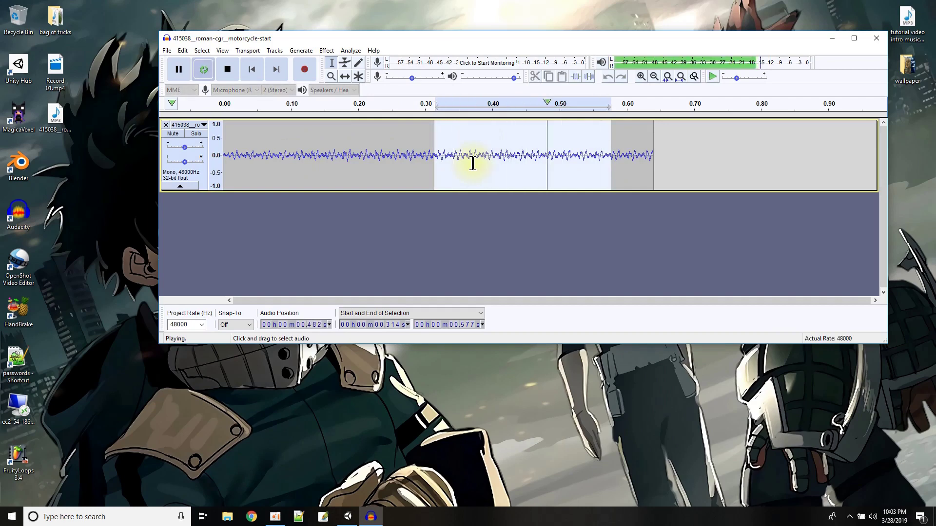
click(228, 70)
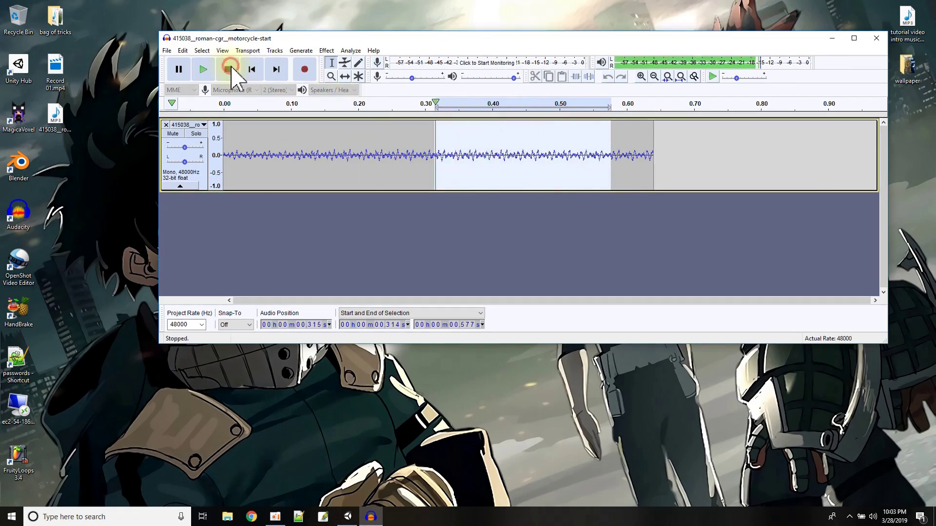
Copy that section, close the original track, and paste it into the empty project, zoomed to fill.
click(183, 50)
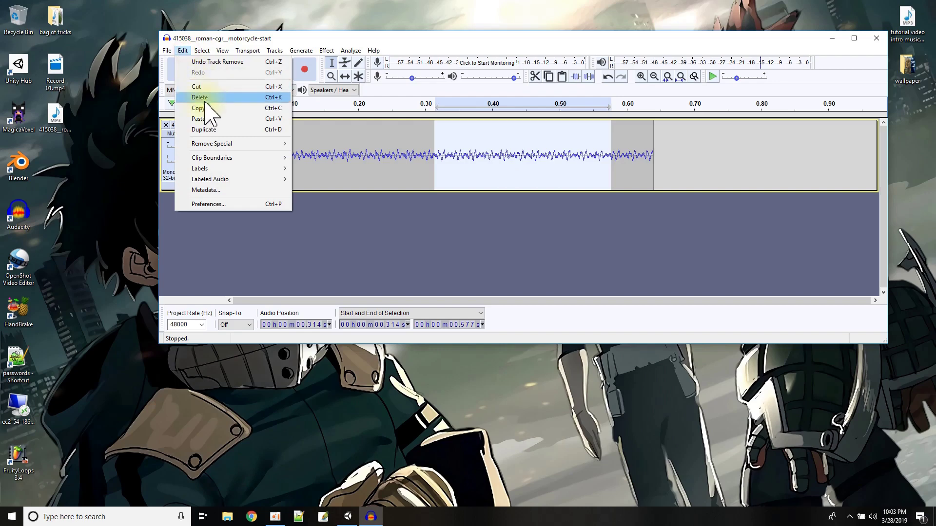
click(206, 108)
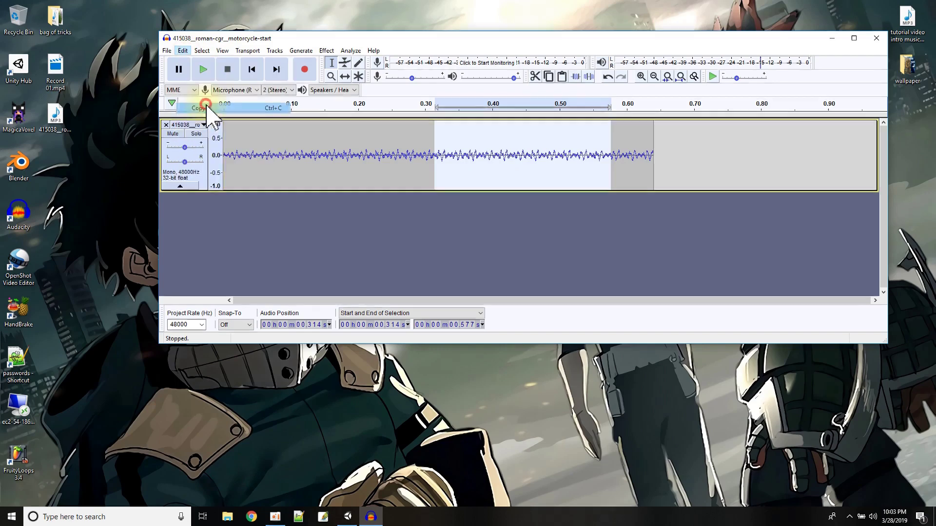
click(166, 125)
click(167, 51)
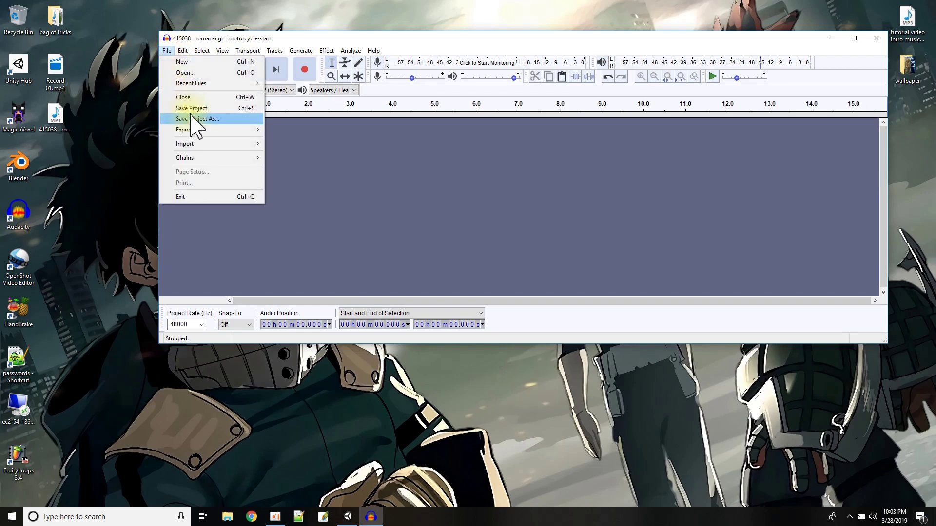
click(183, 51)
click(201, 119)
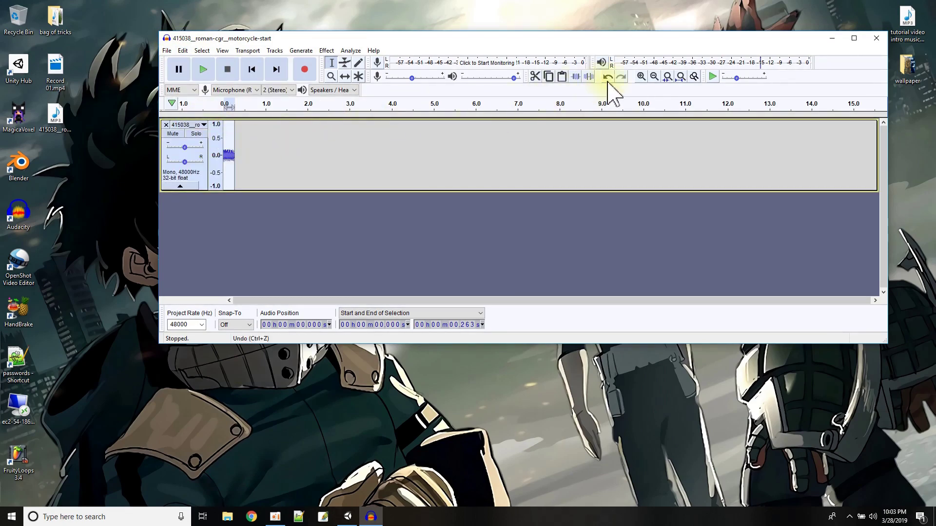
click(641, 77)
click(641, 77)
click(641, 77)
click(641, 77)
click(641, 77)
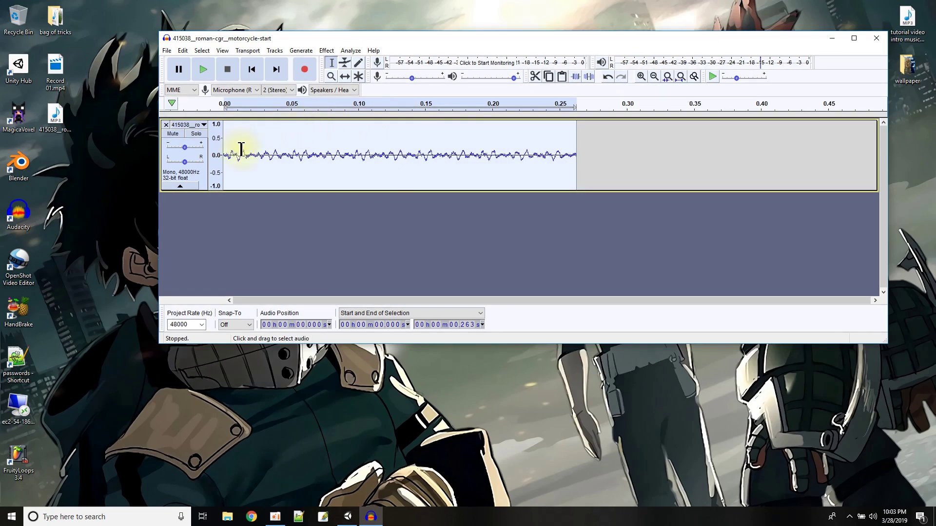
Loop-preview the short clip and duplicate it into a second track.
key(shift+space)
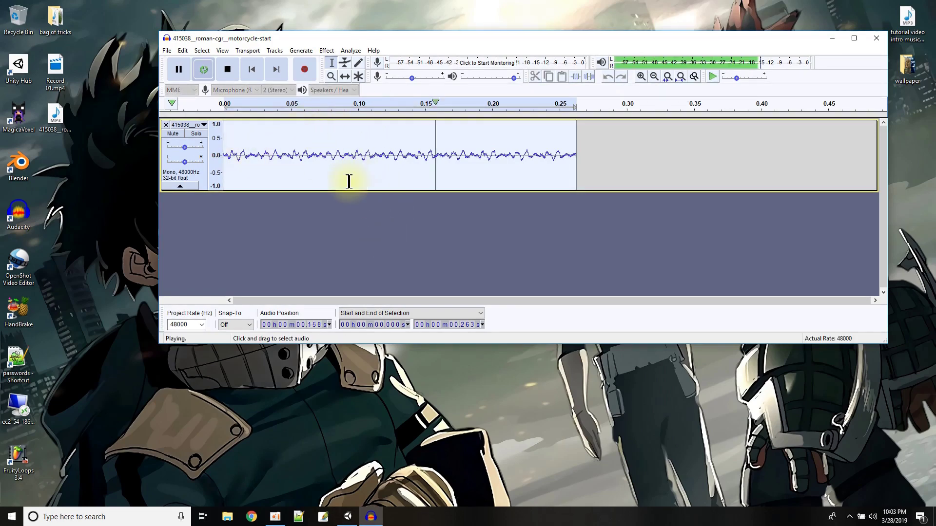
click(228, 69)
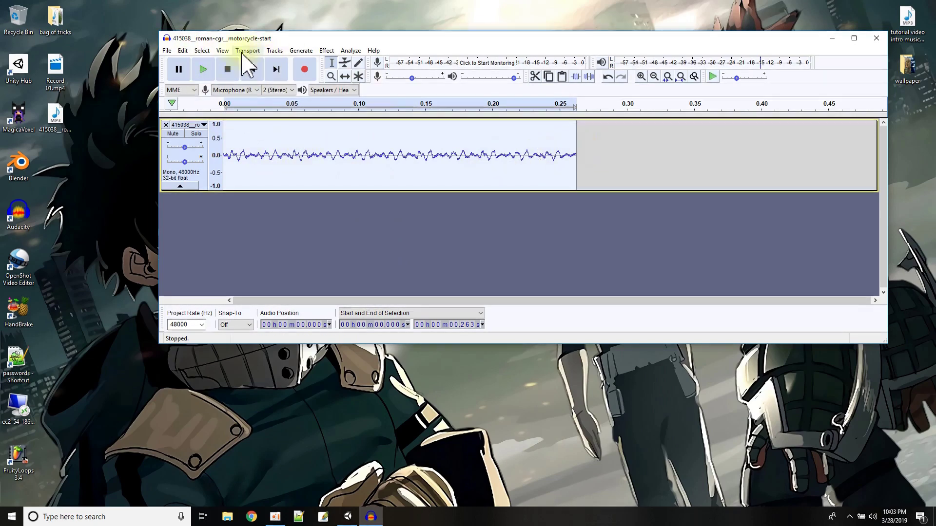
click(183, 50)
click(204, 129)
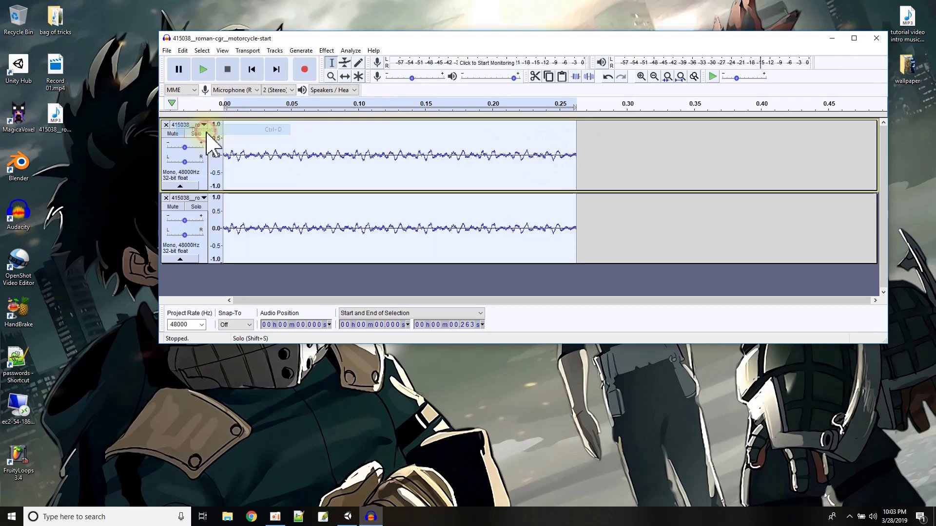
Reverse the whole clip in the second track.
click(559, 238)
drag(587, 217, 202, 211)
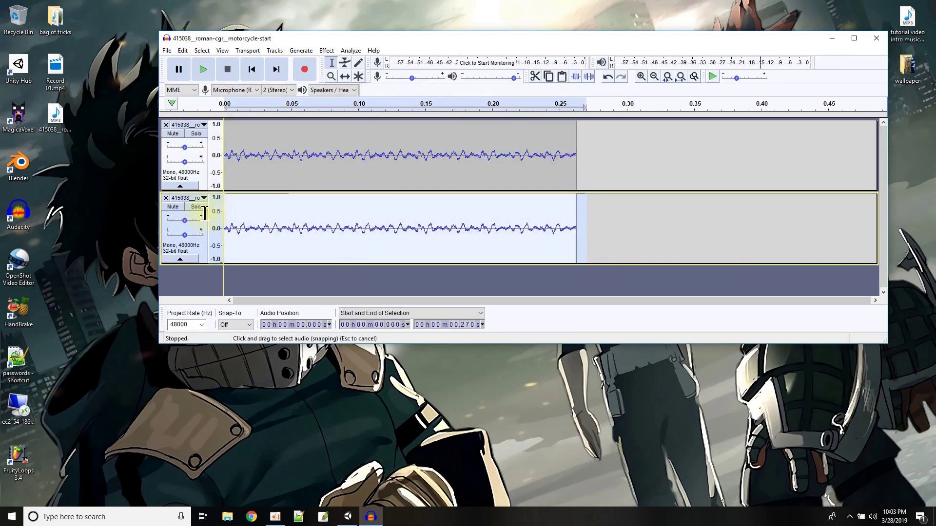
click(327, 51)
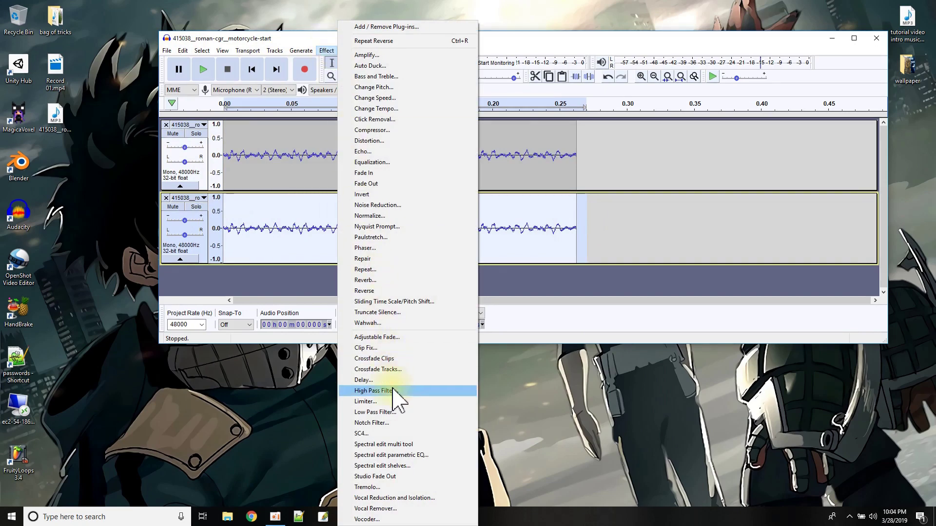
click(383, 291)
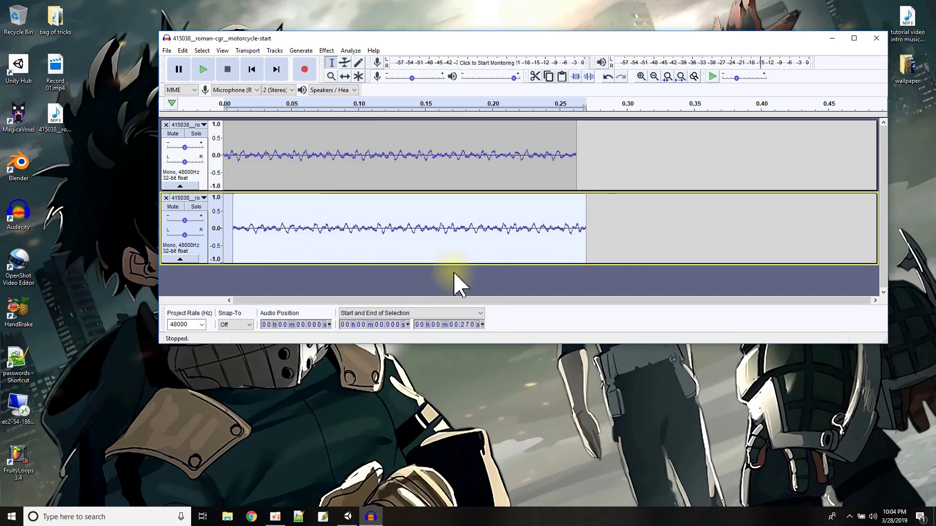
click(492, 292)
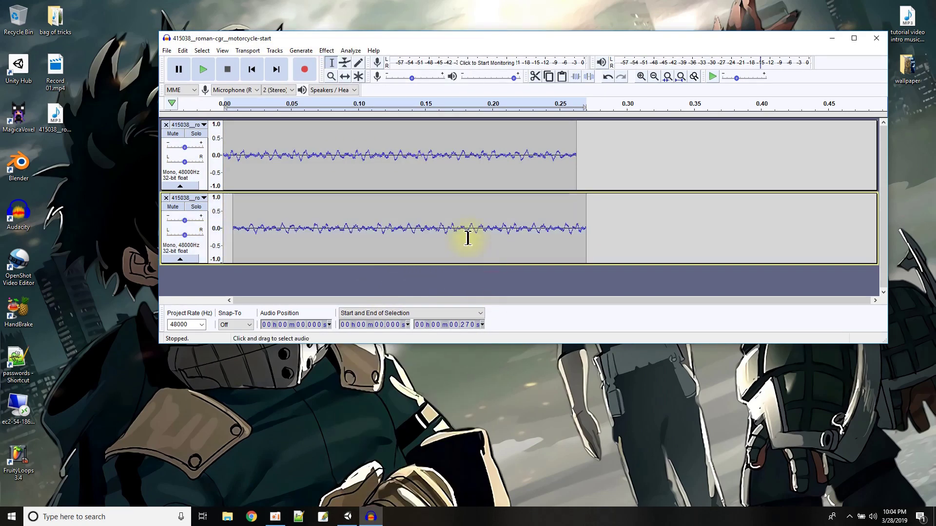
Time-shift the reversed clip to line up with the original at 0.00, then loop-play both tracks.
click(345, 77)
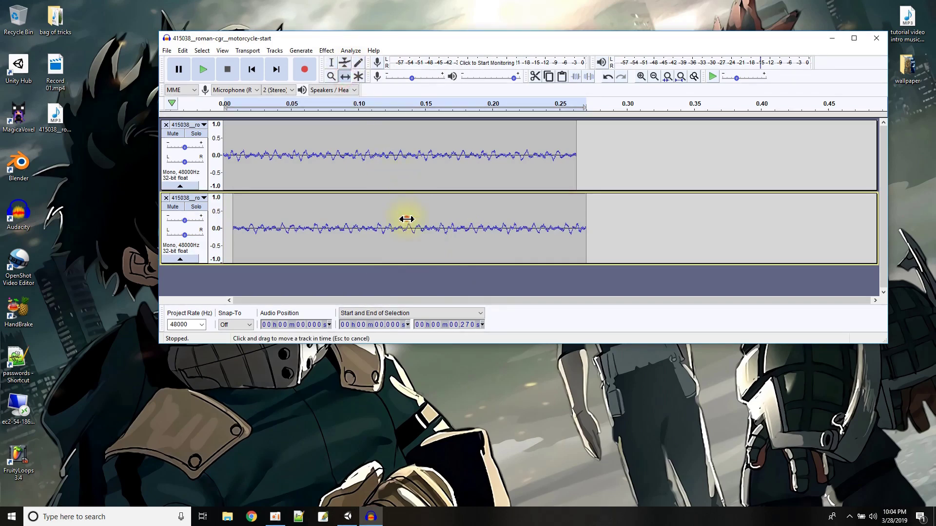
mouse_move(406, 218)
mouse_down()
mouse_move(391, 218)
mouse_move(418, 215)
mouse_move(397, 218)
mouse_up()
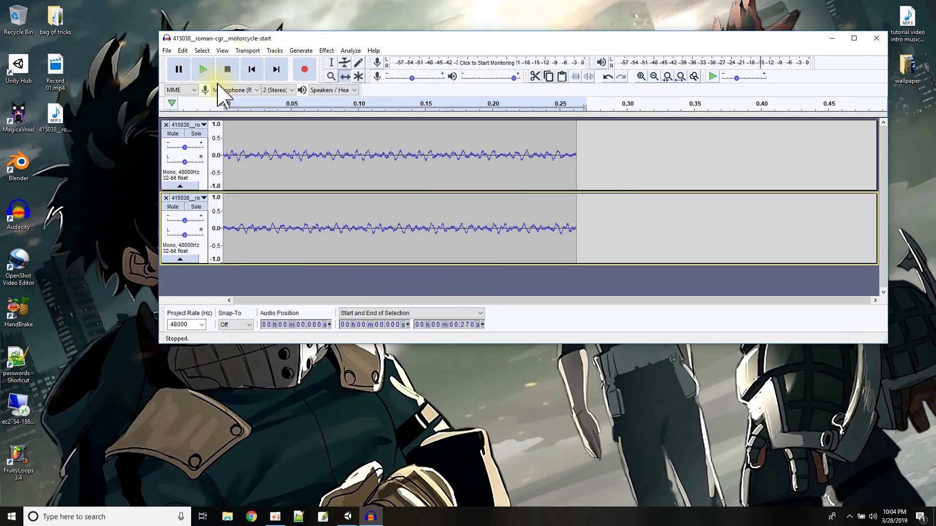
key(shift+space)
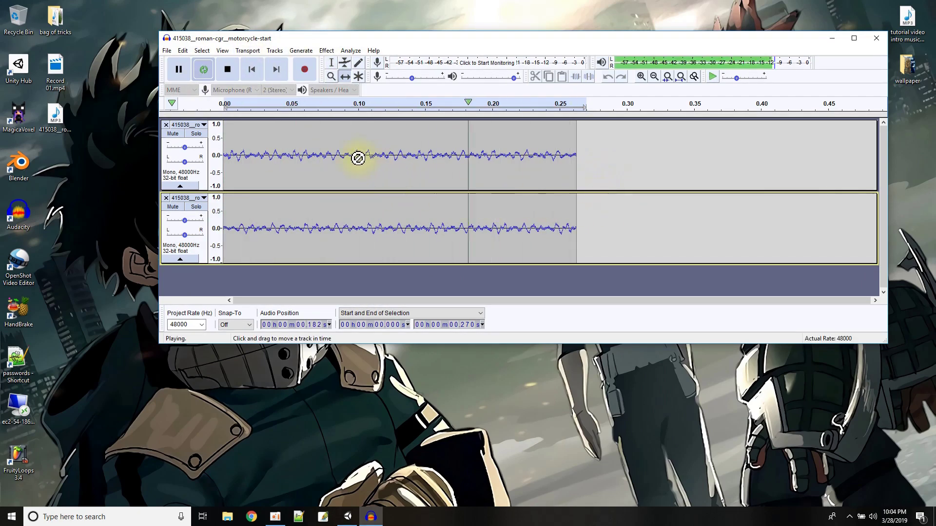
click(227, 69)
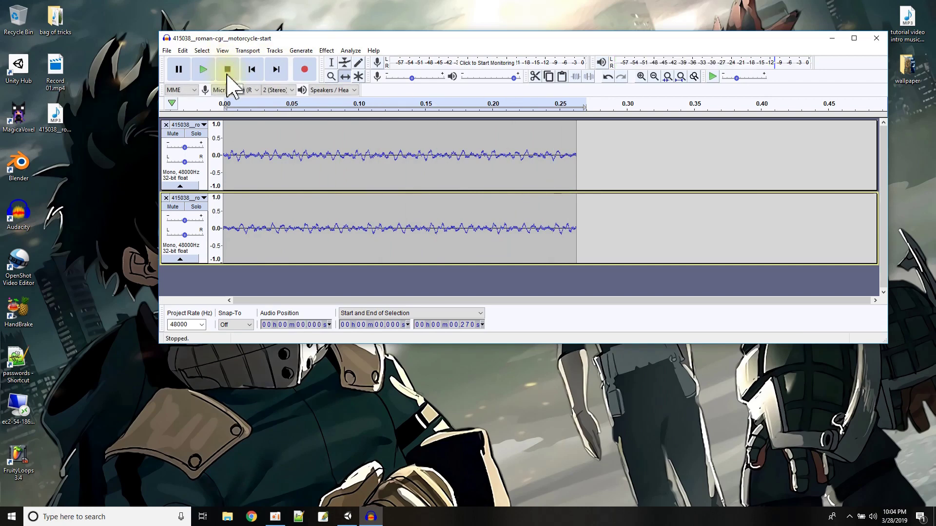
Select all of track 1 and apply Fade Out.
click(585, 154)
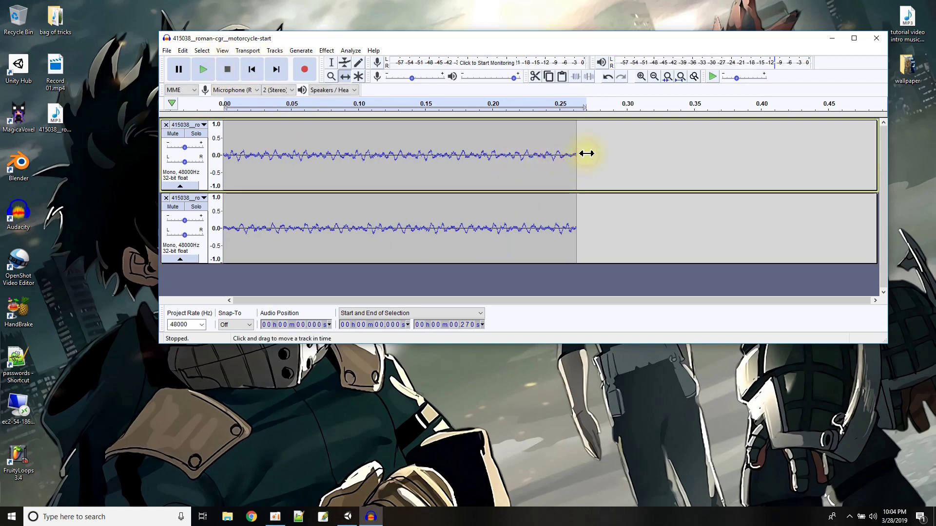
click(331, 63)
drag(595, 140, 178, 156)
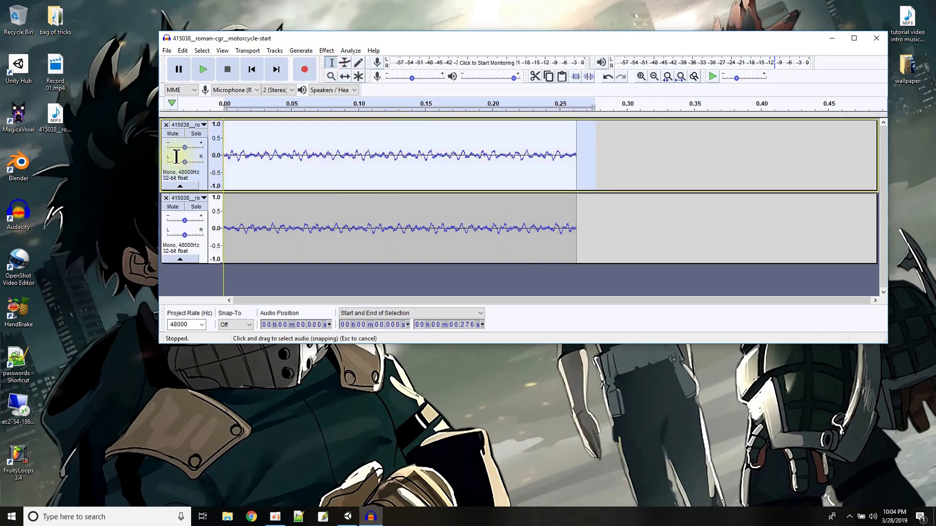
click(326, 51)
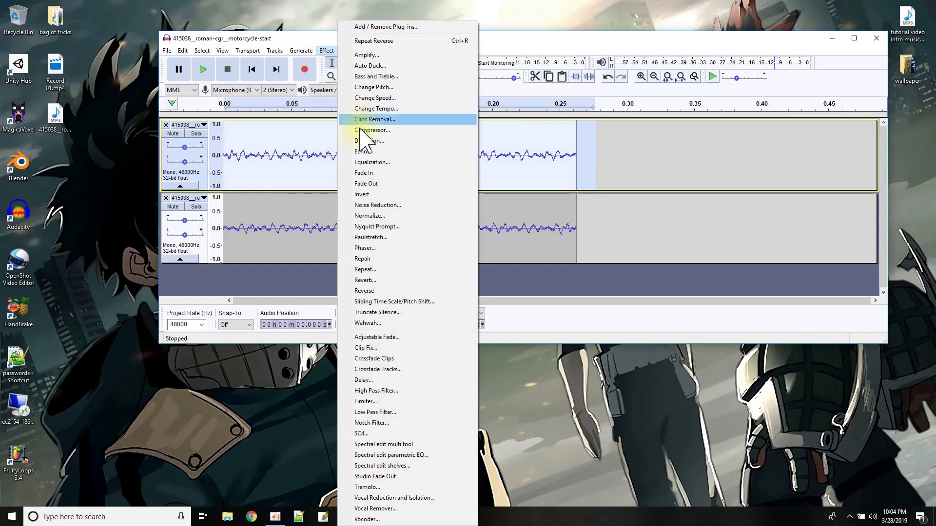
click(370, 184)
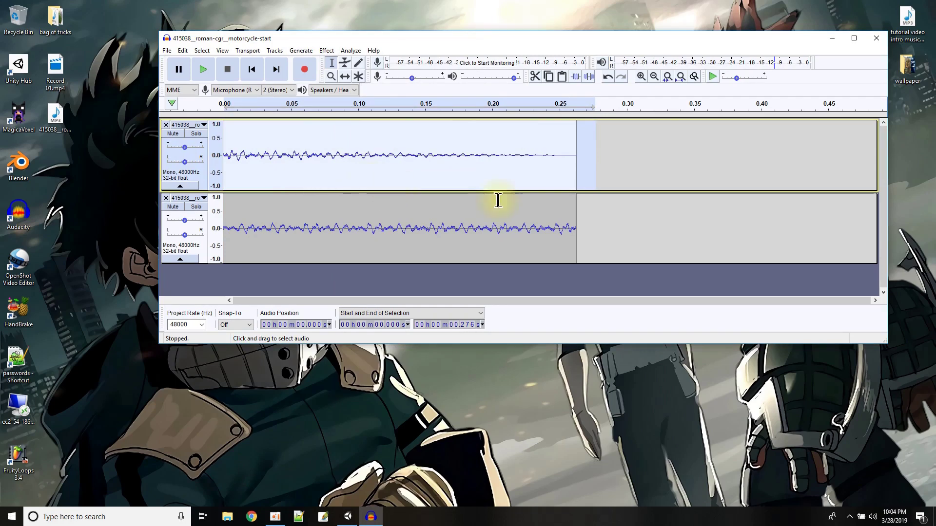
Apply Fade In to all of track 2 and loop-play to hear the cross-fade.
drag(613, 222, 205, 238)
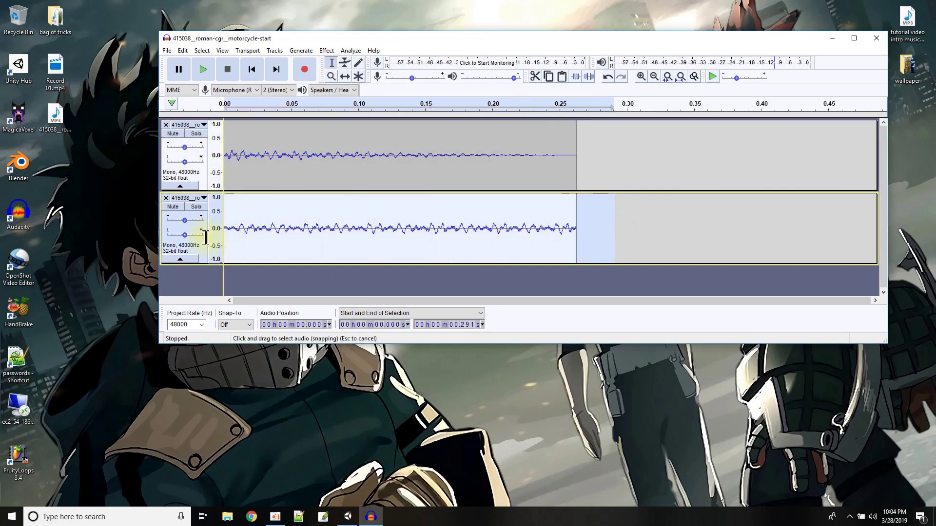
click(326, 52)
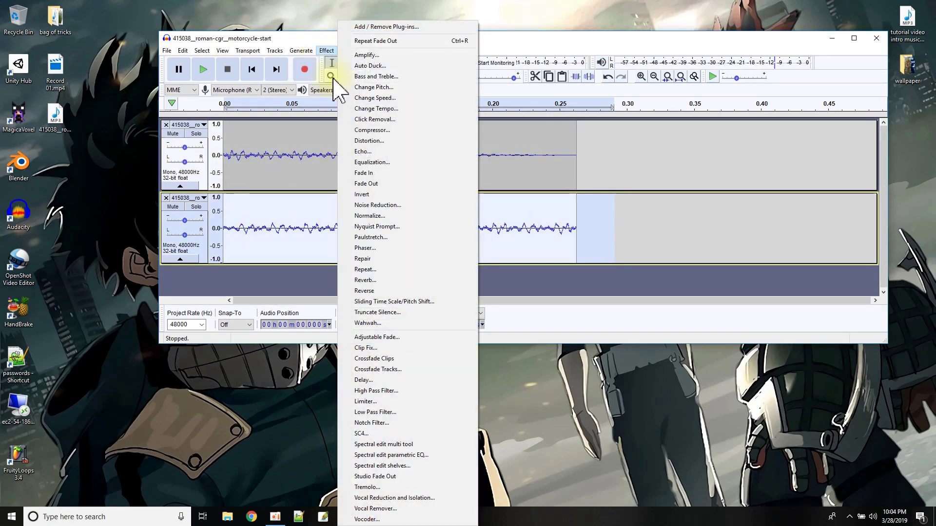
click(362, 173)
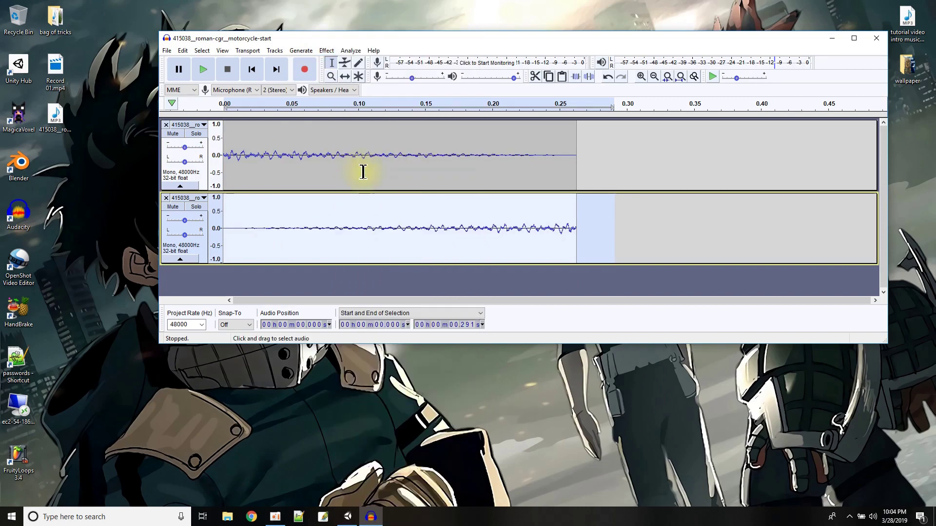
click(612, 168)
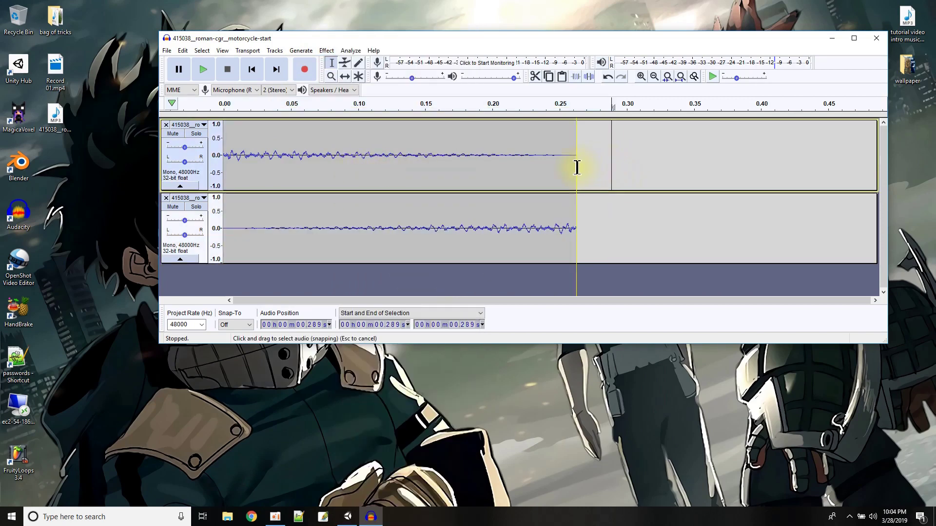
key(shift+space)
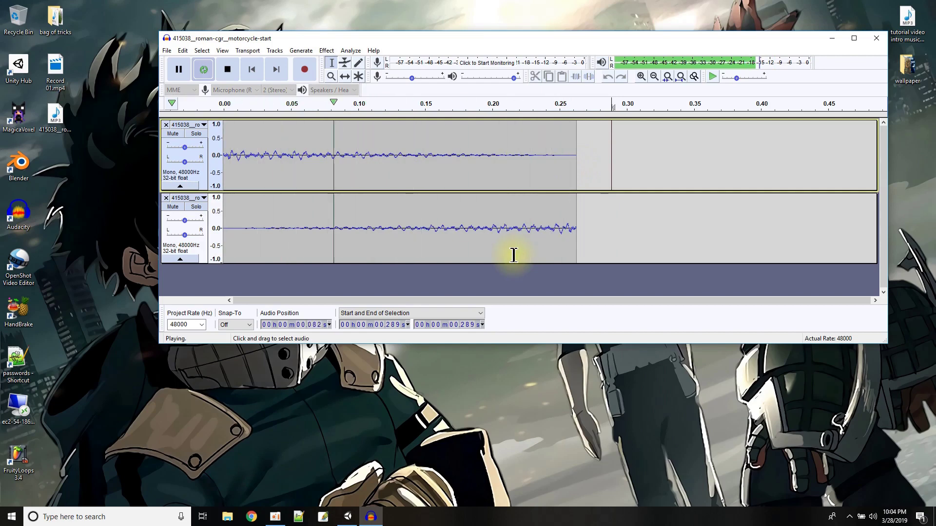
click(227, 69)
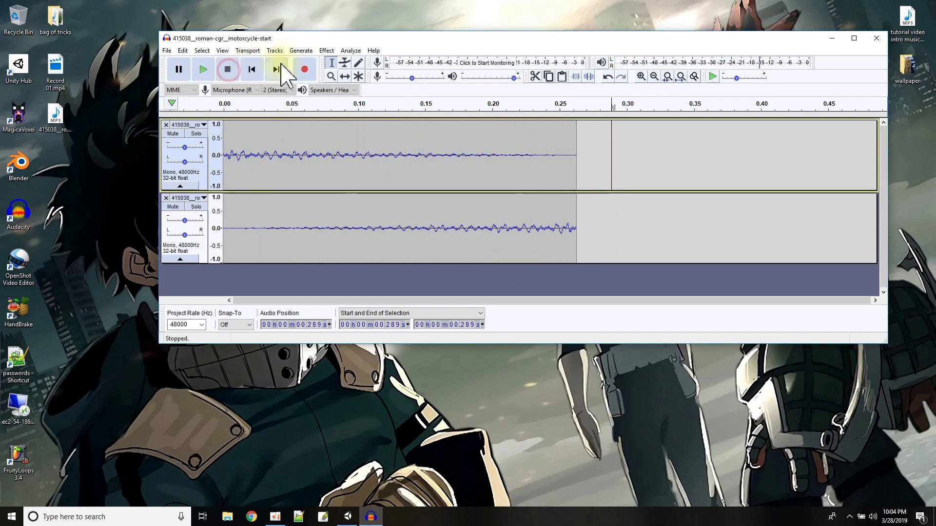
click(327, 50)
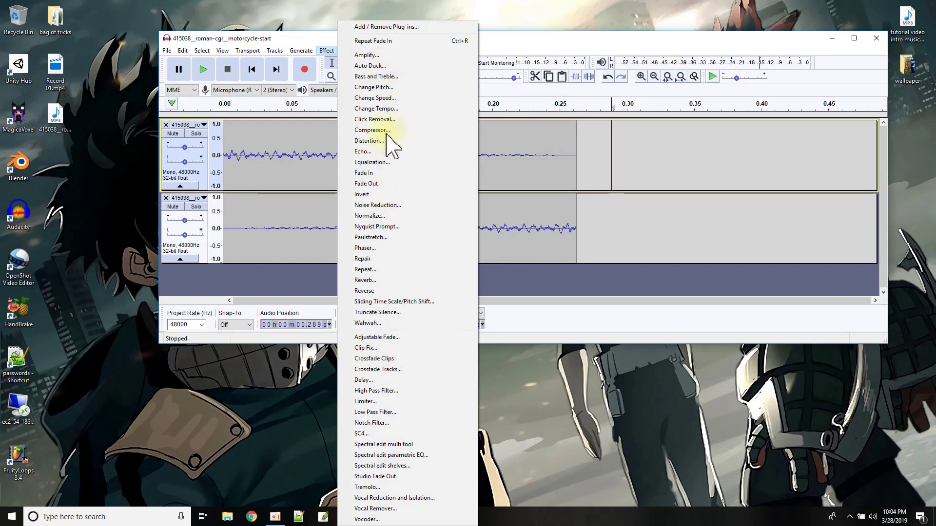
Select all audio in both tracks, preview and apply Reverb, then loop-play to check it.
click(378, 279)
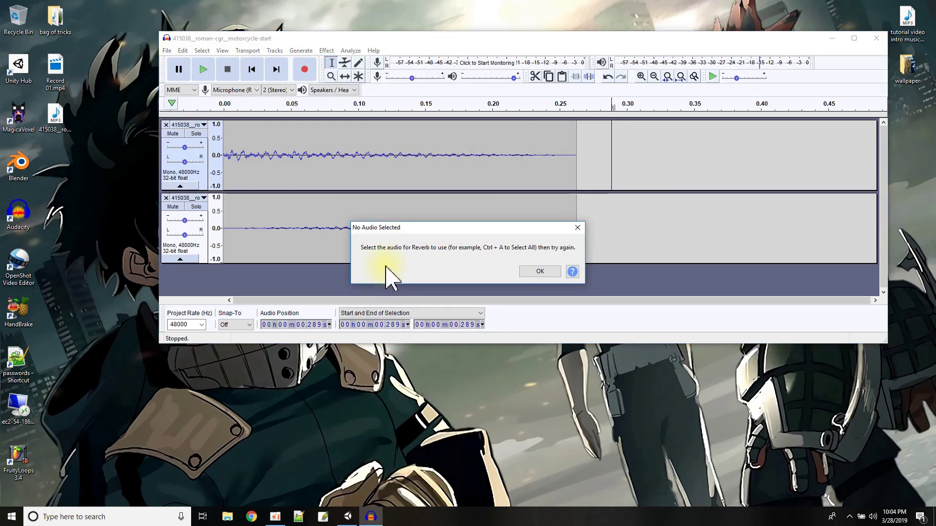
click(548, 271)
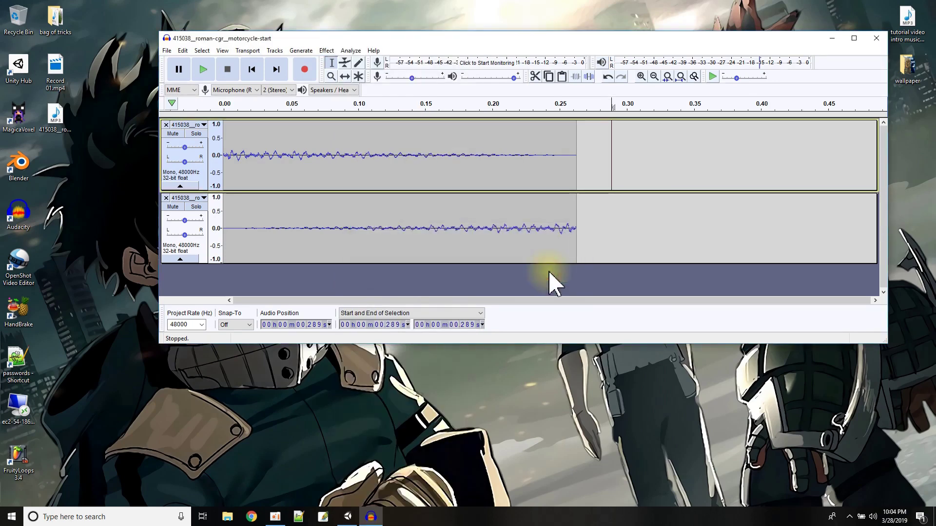
key(ctrl+a)
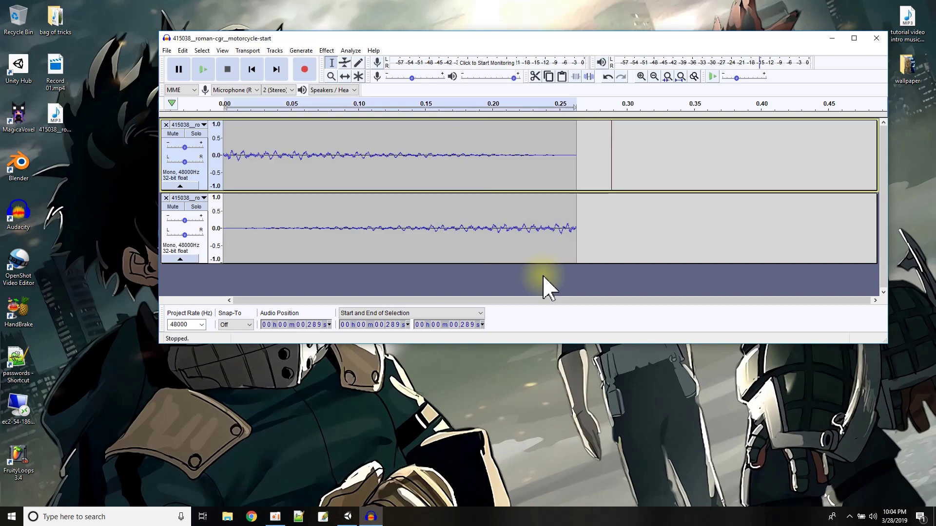
click(326, 51)
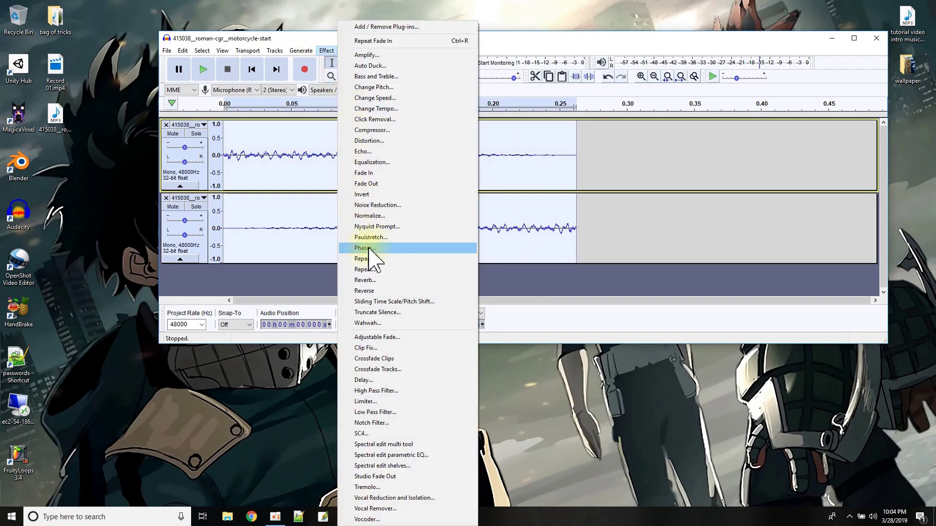
click(376, 280)
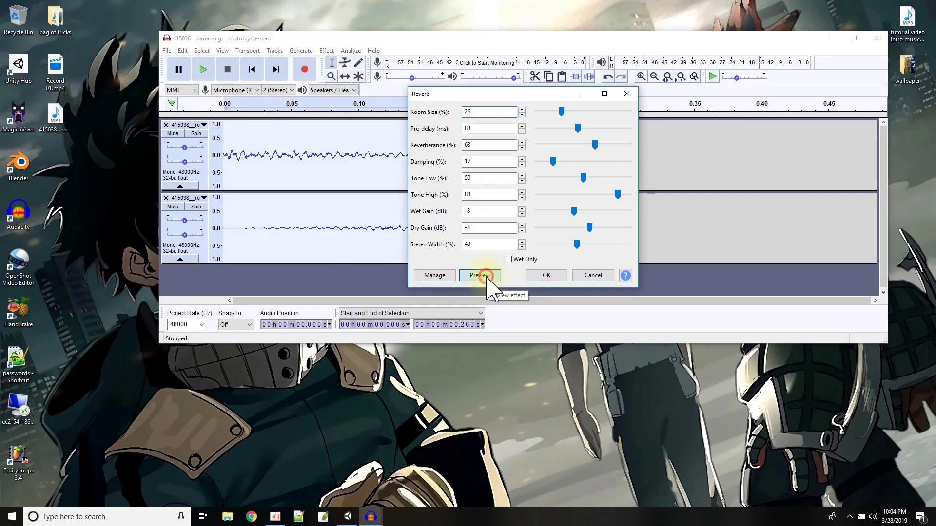
click(480, 275)
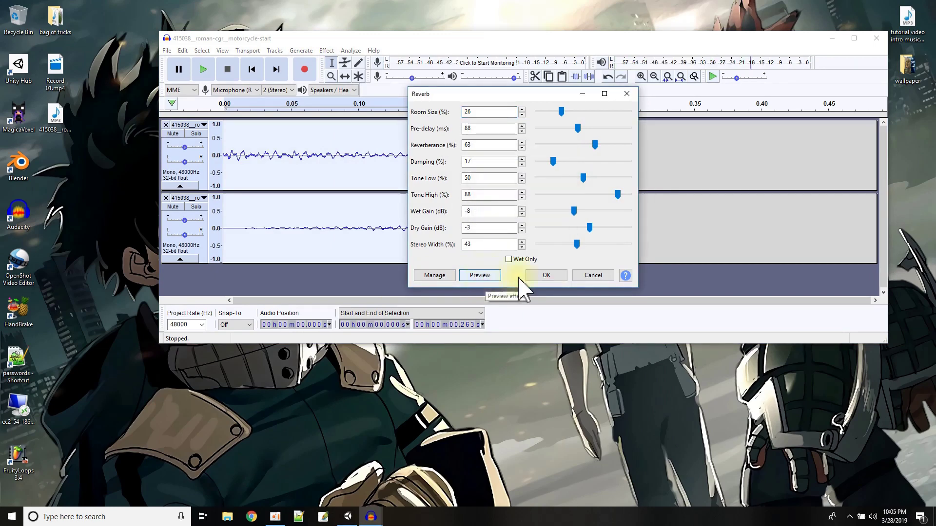
click(538, 276)
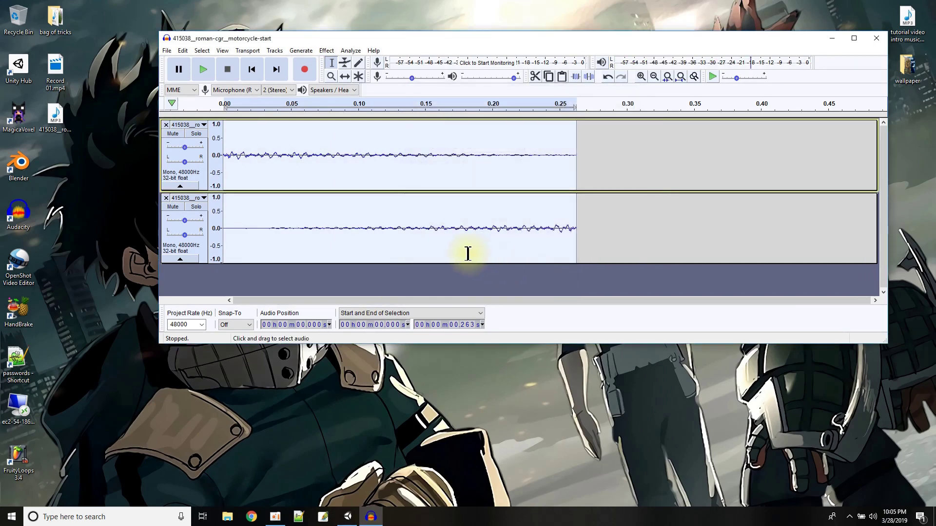
key(shift+space)
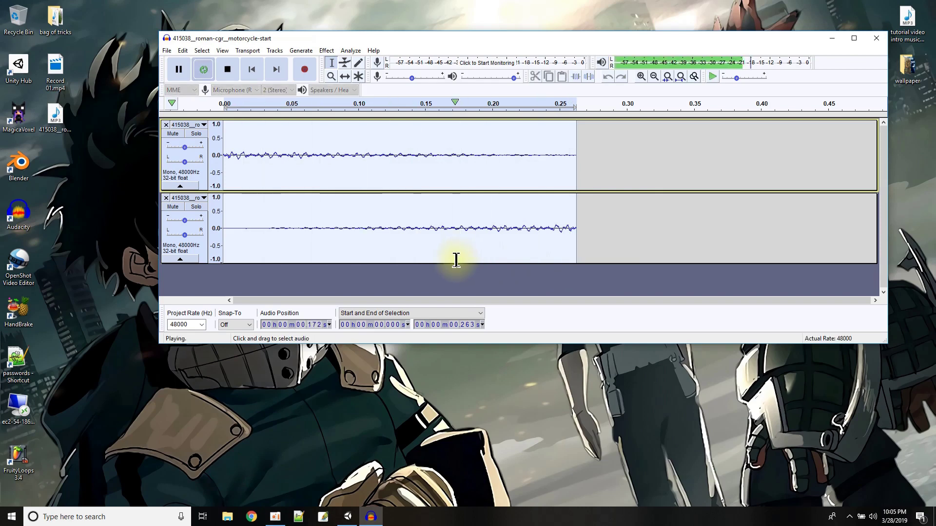
click(227, 70)
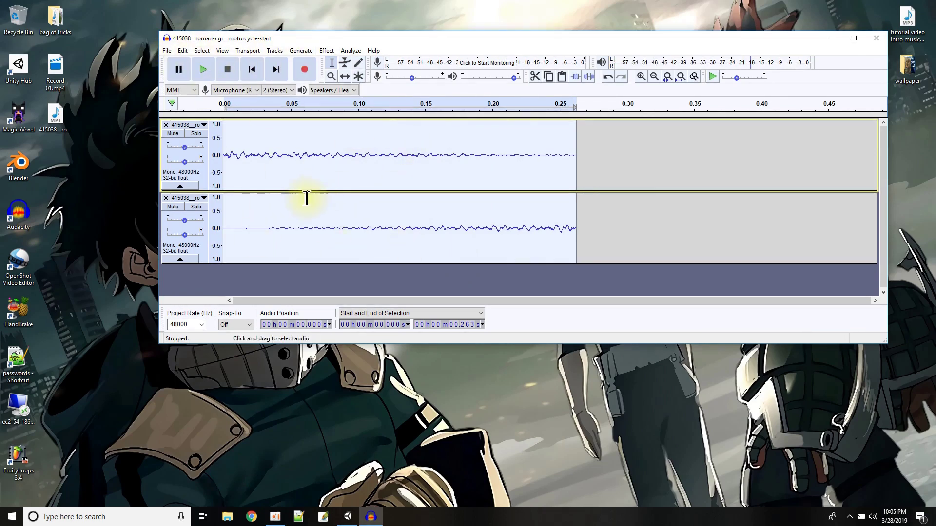
click(326, 50)
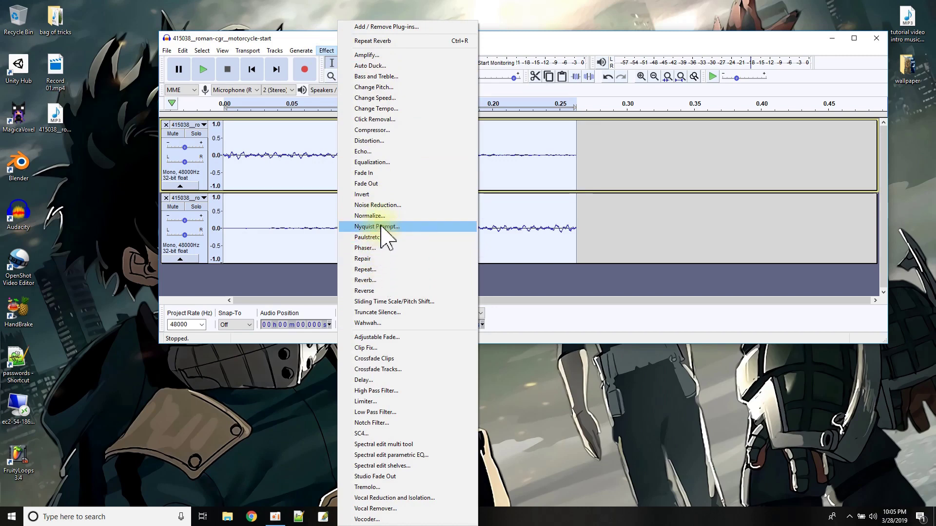
Preview 18.168 dB and 6.6 dB amplification, then apply Amplify at 8.4 dB to both tracks.
click(374, 55)
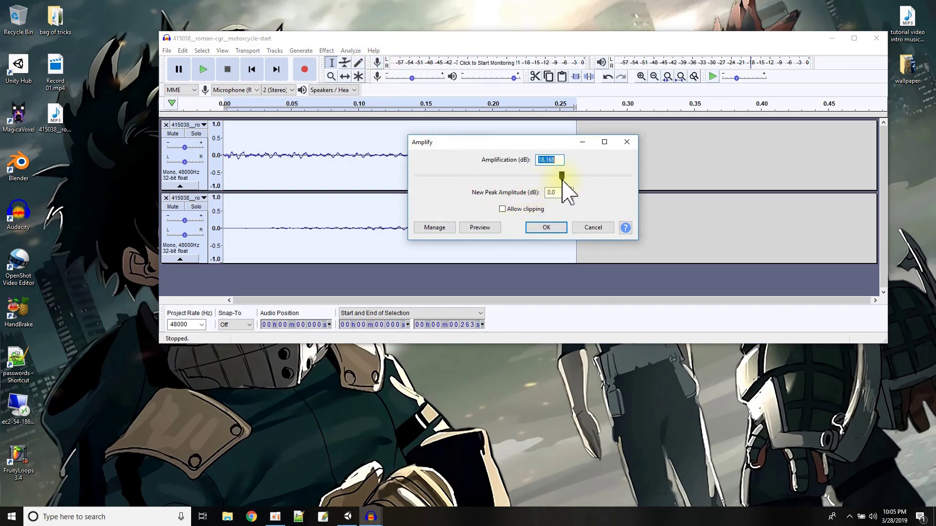
click(485, 231)
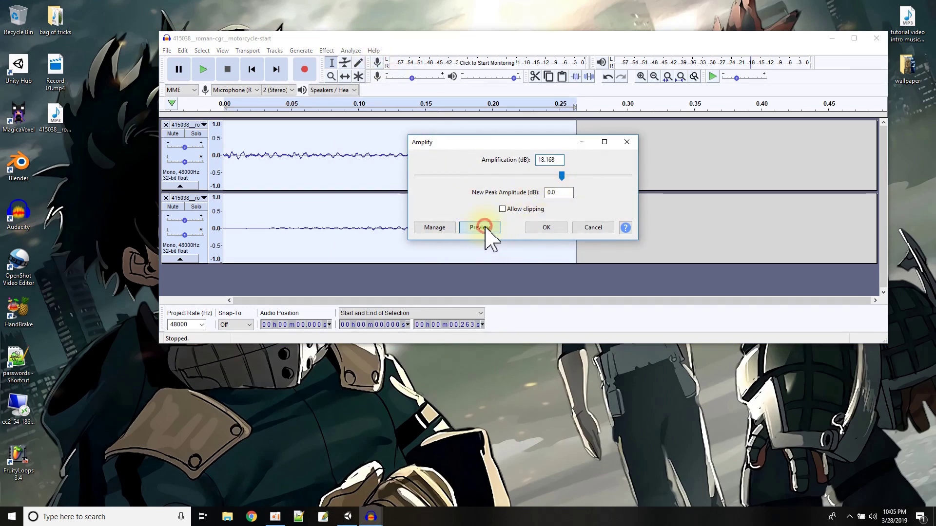
drag(562, 176, 543, 178)
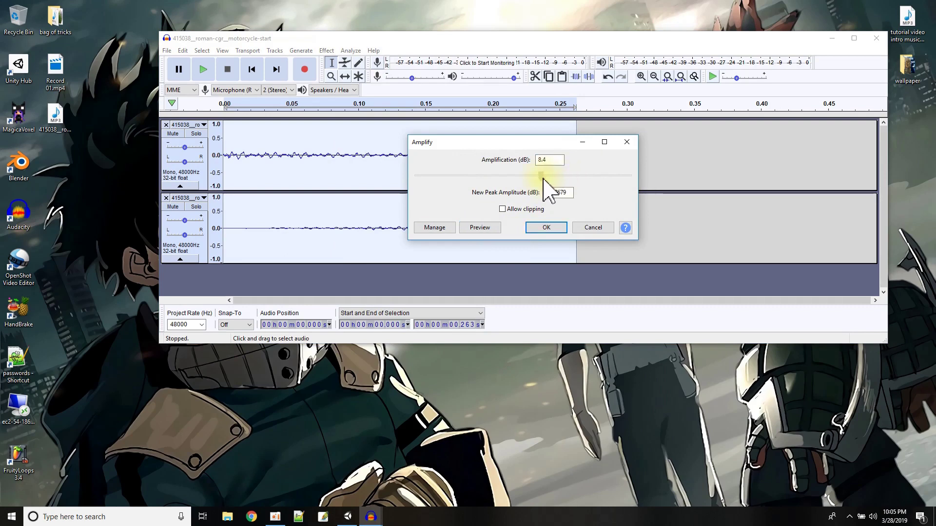
click(478, 230)
drag(538, 175, 541, 179)
click(480, 228)
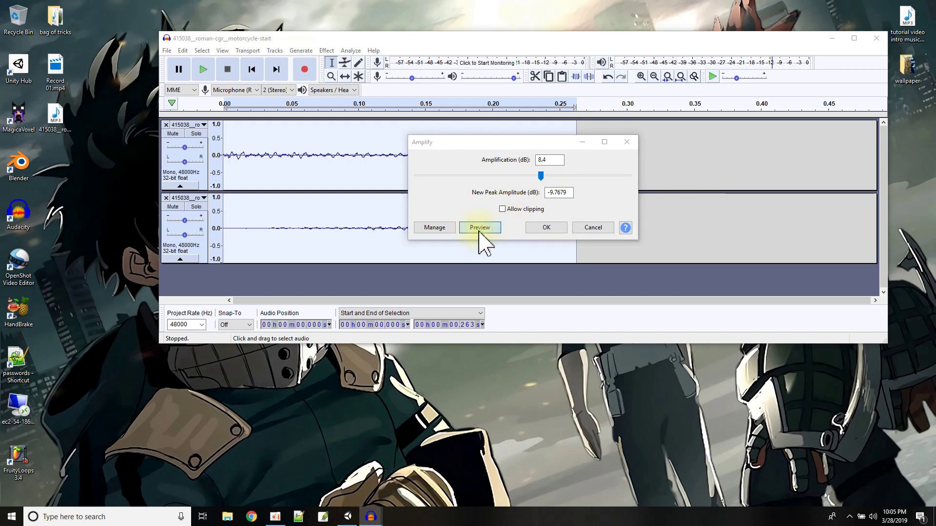
click(543, 228)
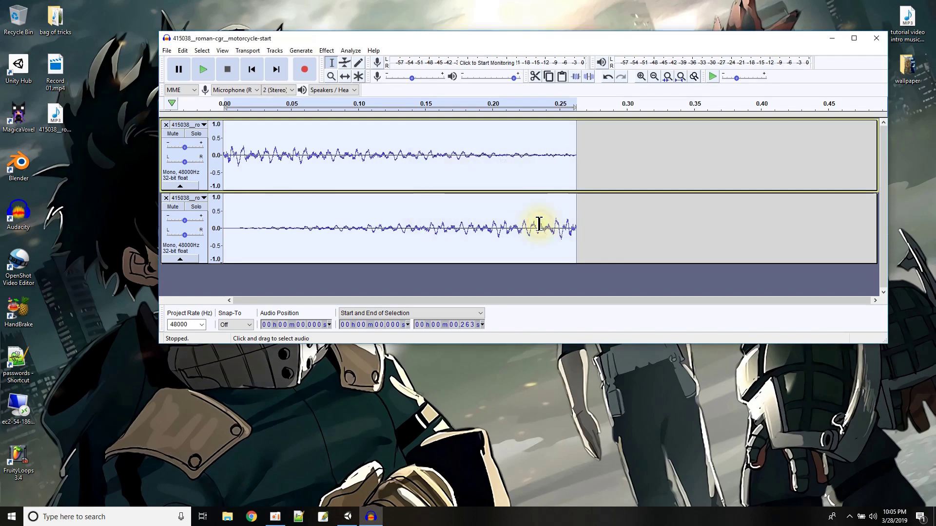
Export the mix as the WAV file motor01.wav, accepting the mono mixdown.
click(182, 50)
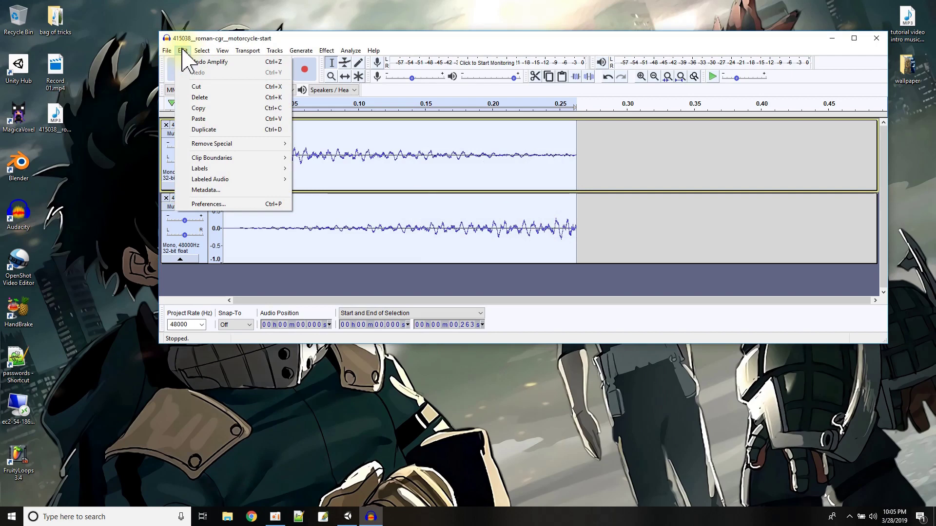
mouse_move(167, 51)
mouse_move(229, 129)
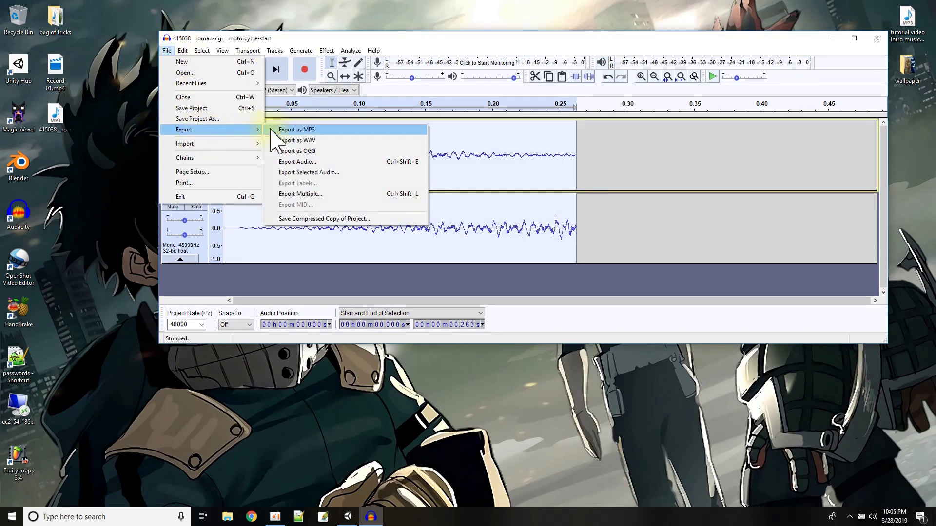
click(308, 141)
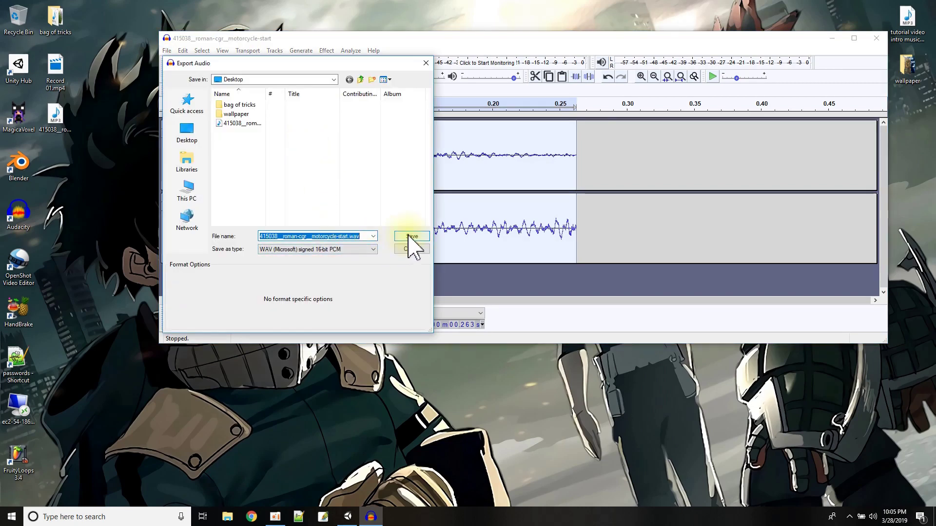
text(moto)
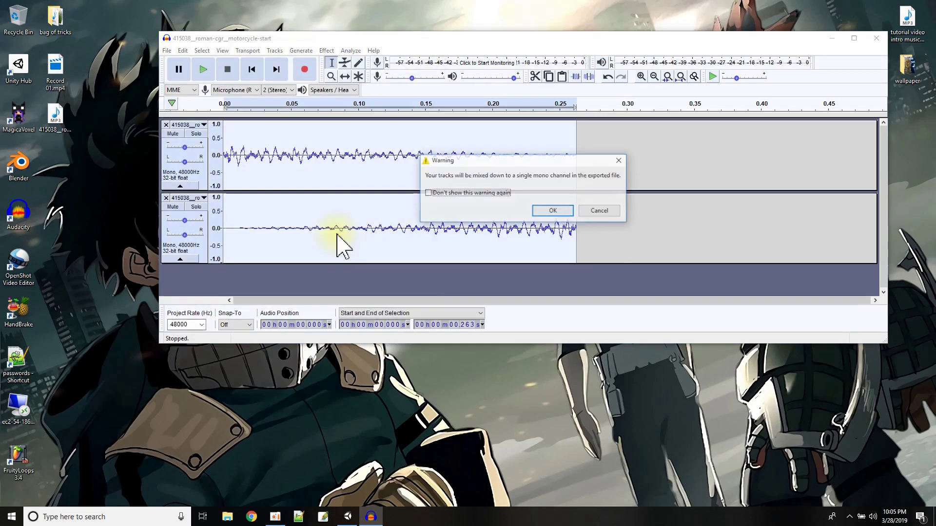
click(553, 211)
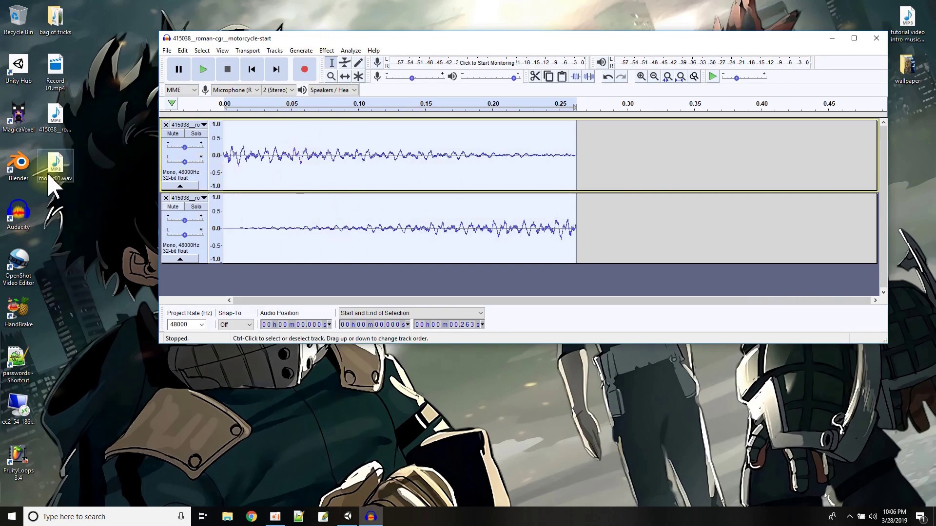
Remove both tracks, test-import motor01.wav, remove that track, and quit Audacity.
click(166, 124)
click(166, 124)
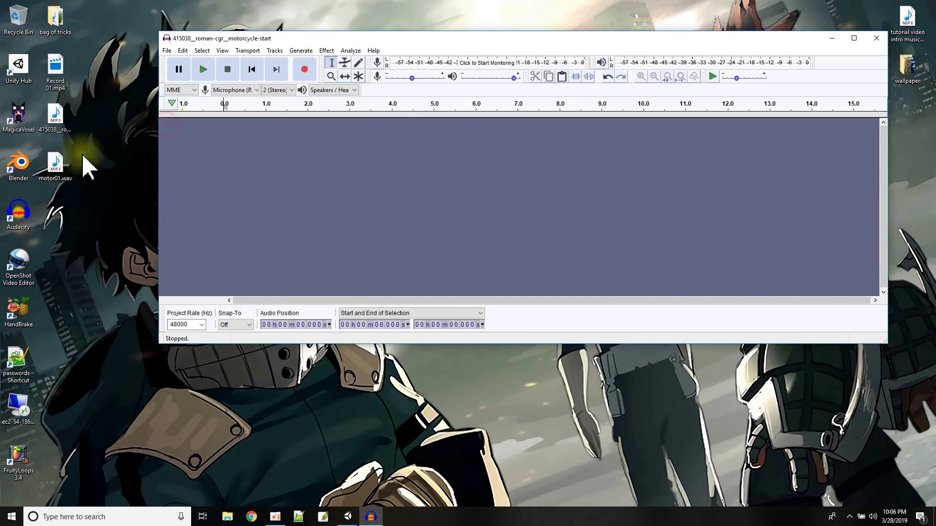
drag(49, 169, 239, 171)
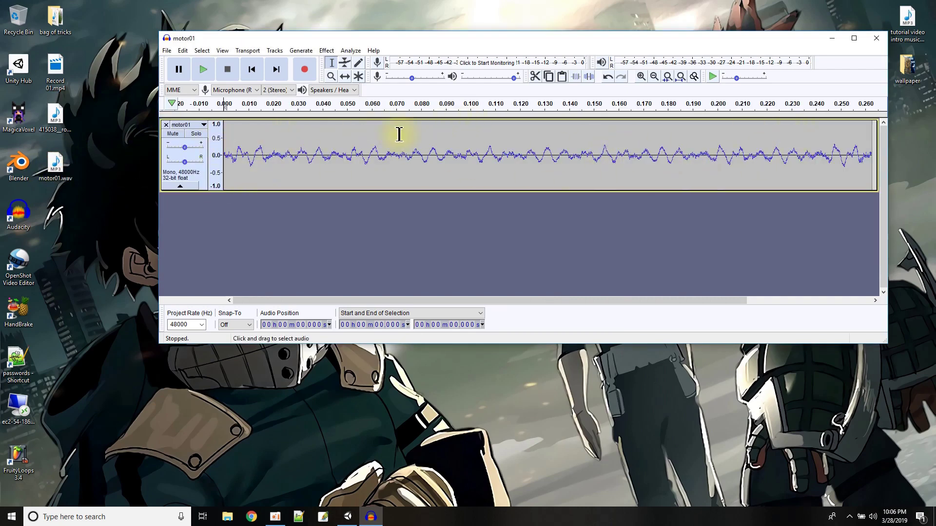
click(166, 125)
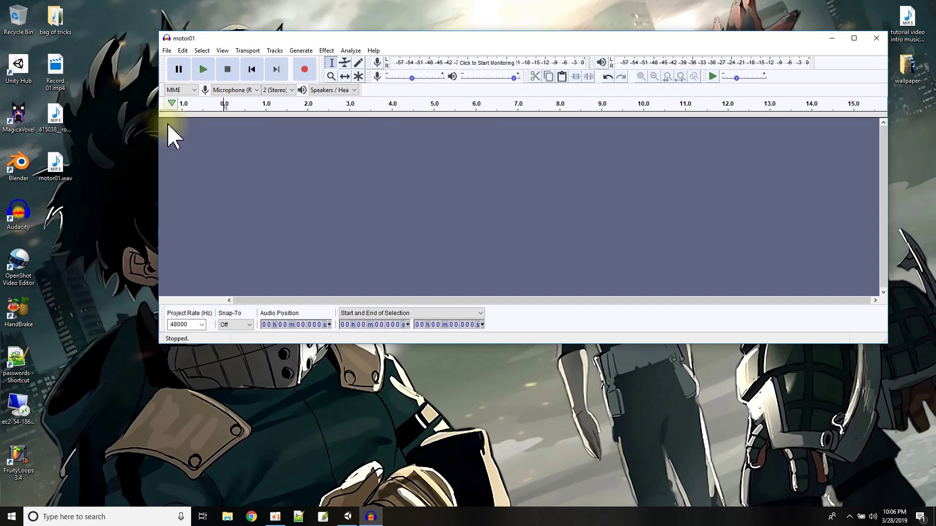
click(875, 38)
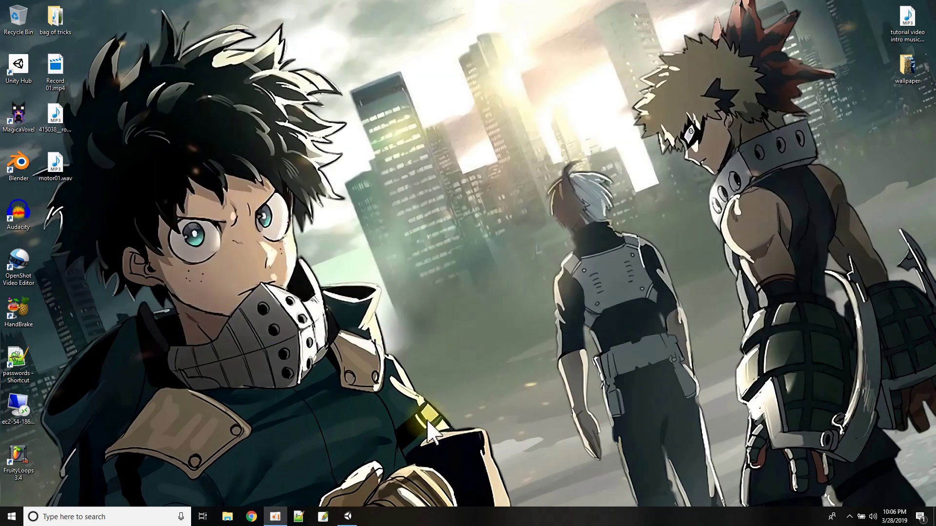
Delete the original motorcycle-start clip from Assets and import motor01.wav.
click(348, 517)
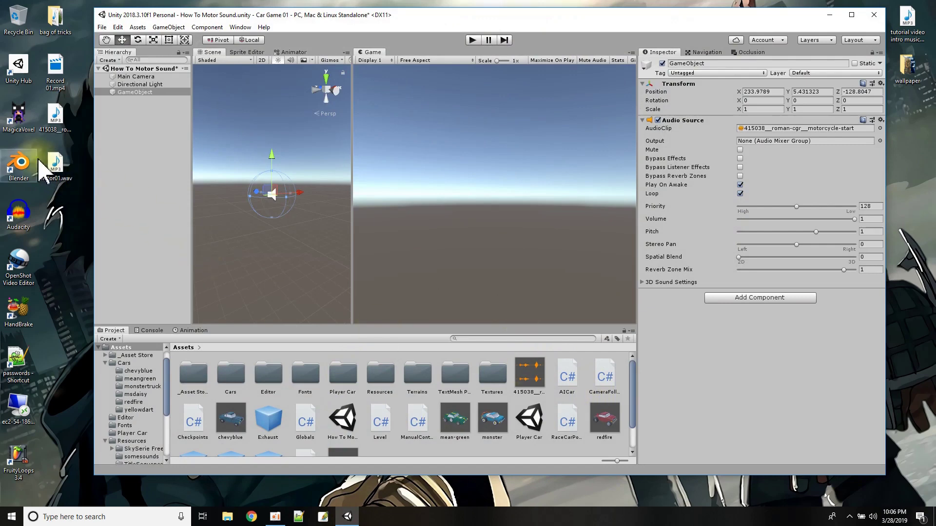
click(530, 376)
key(Delete)
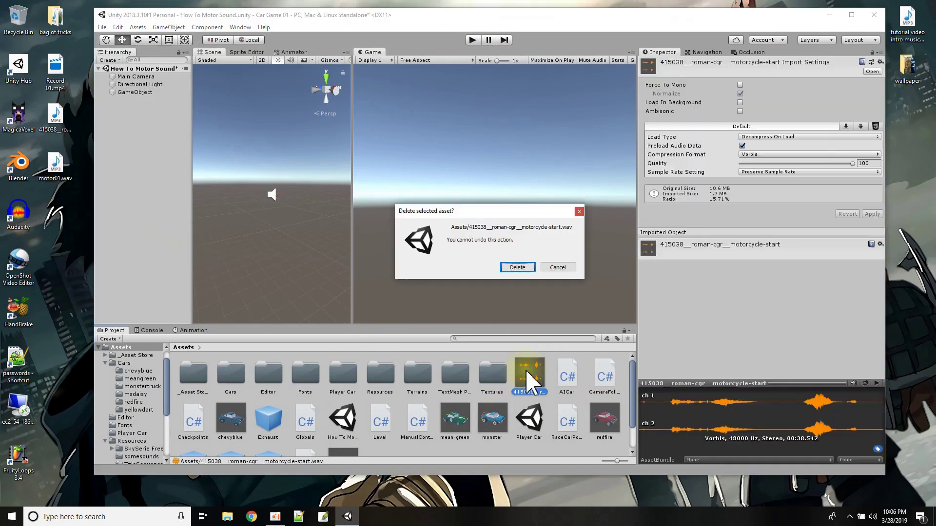
click(518, 267)
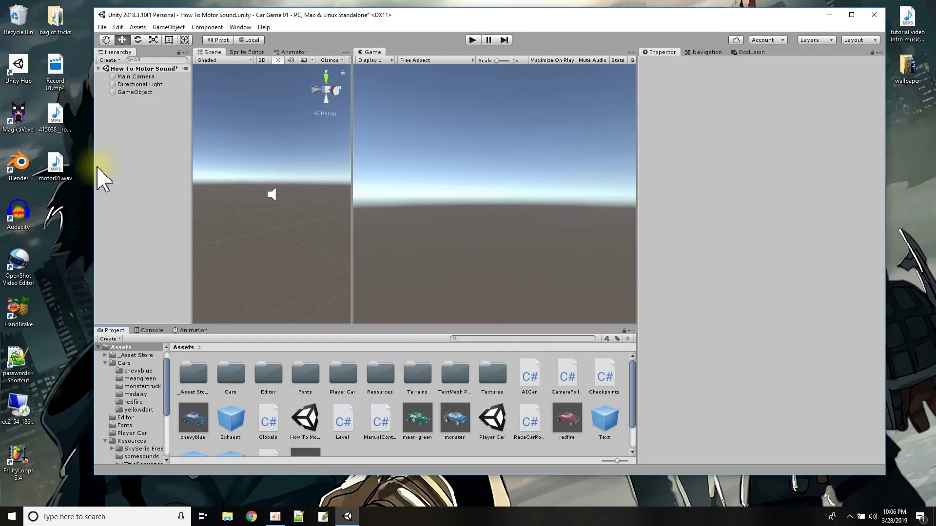
drag(59, 168, 471, 449)
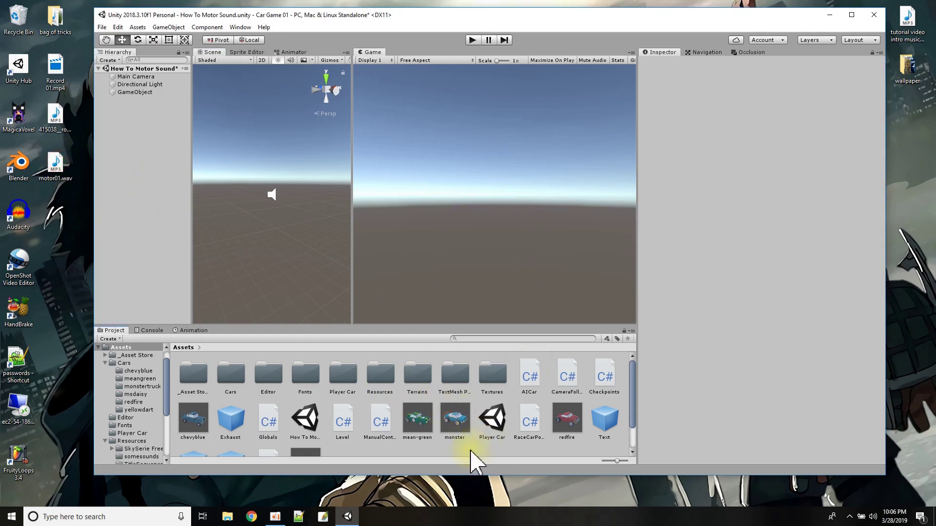
Assign motor01 as the GameObject's Audio Source clip and run the scene.
click(137, 93)
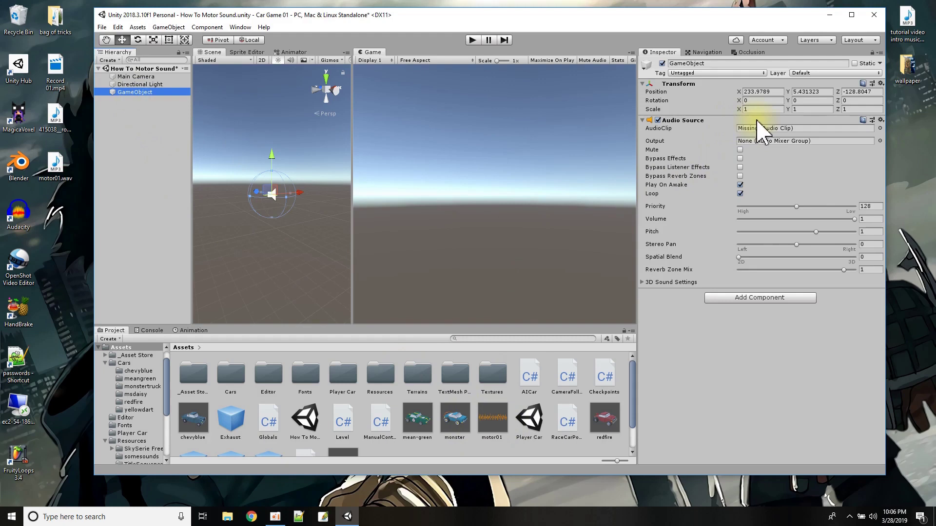
drag(490, 436, 788, 130)
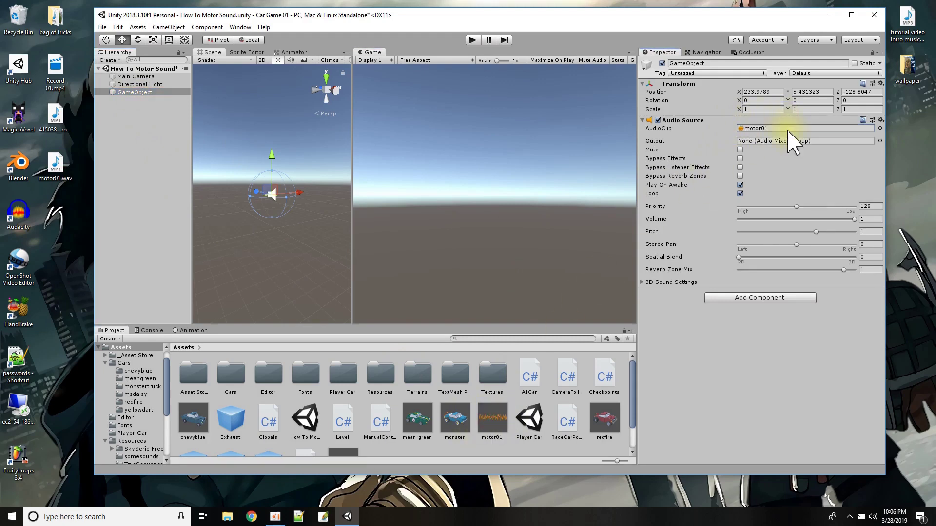
click(472, 40)
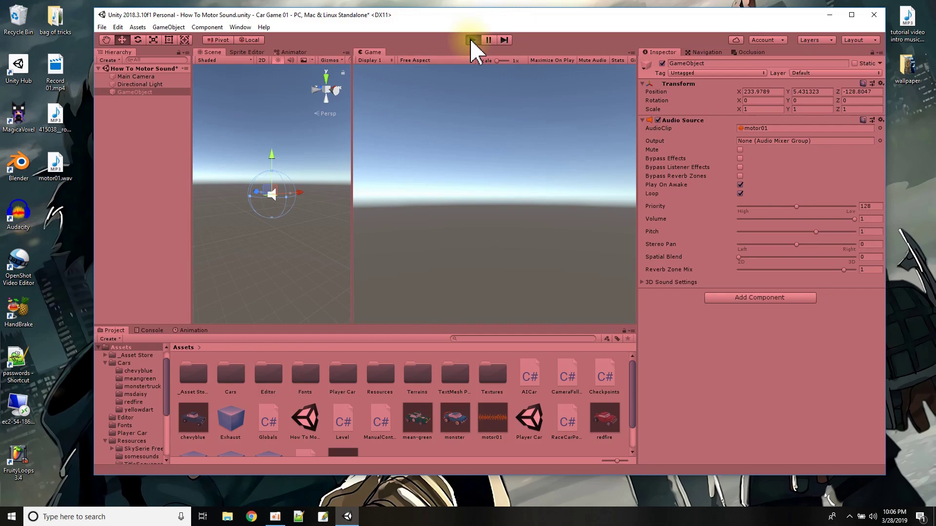
click(824, 214)
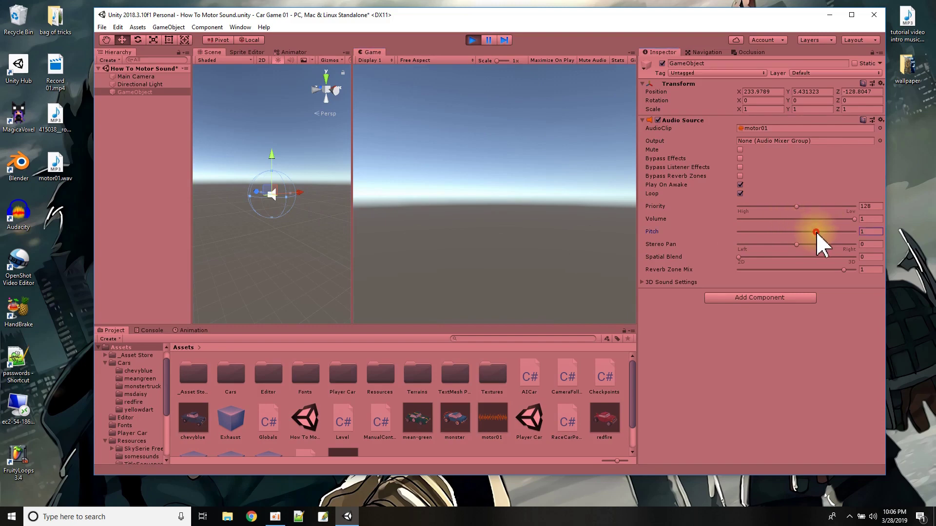
mouse_move(817, 232)
mouse_down()
mouse_move(841, 232)
mouse_move(808, 233)
mouse_up()
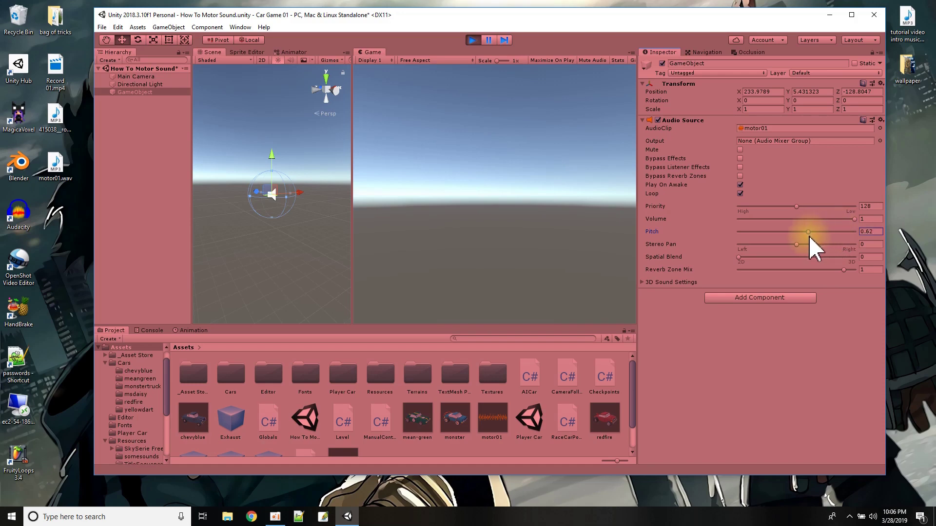
mouse_move(809, 233)
mouse_down()
mouse_move(834, 233)
mouse_move(801, 238)
mouse_up()
click(472, 40)
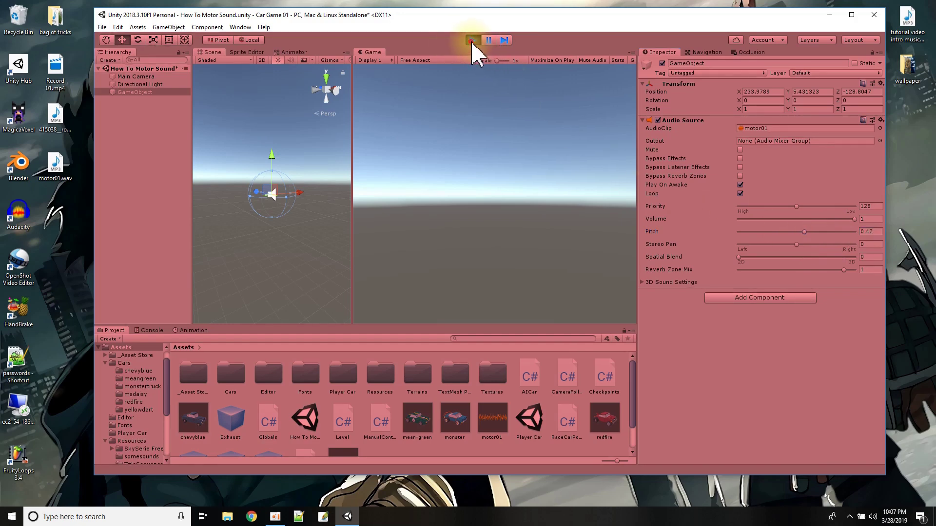
click(472, 40)
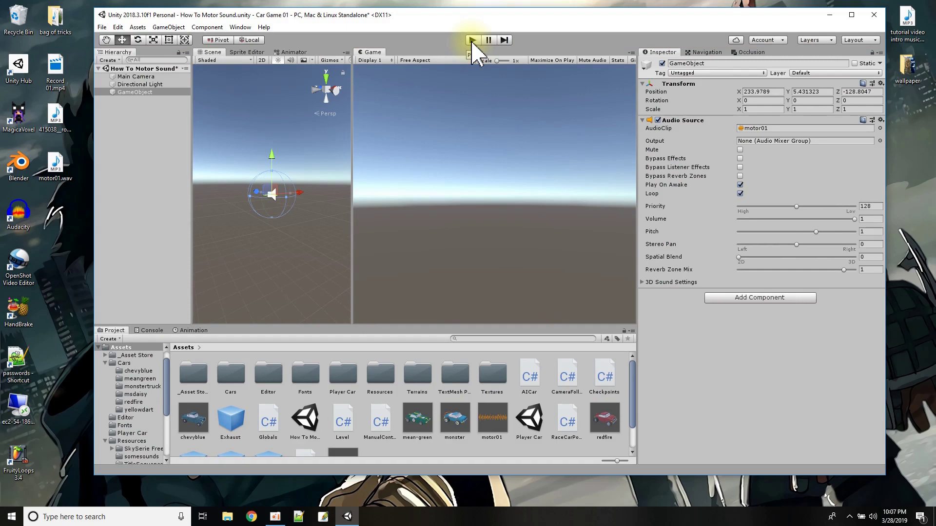
Empty the Recycle Bin, permanently deleting its 2 items.
right_click(7, 19)
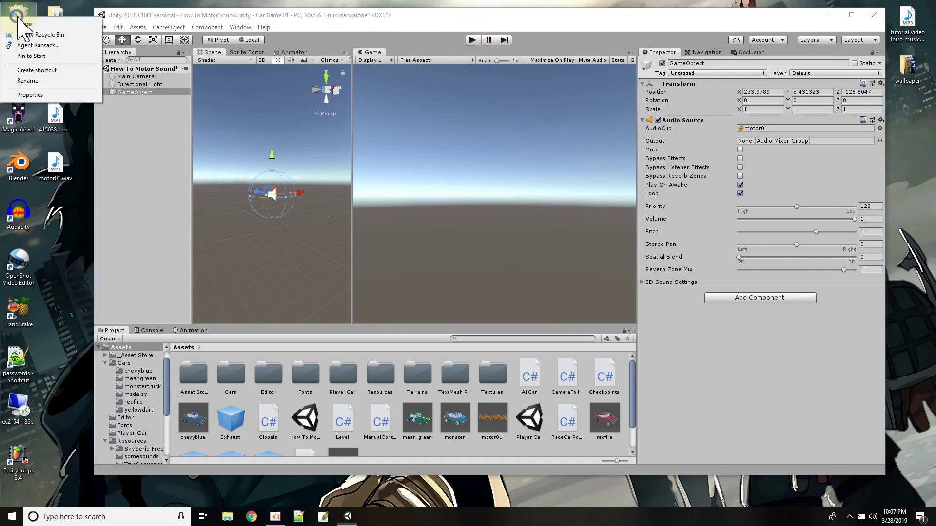
click(32, 35)
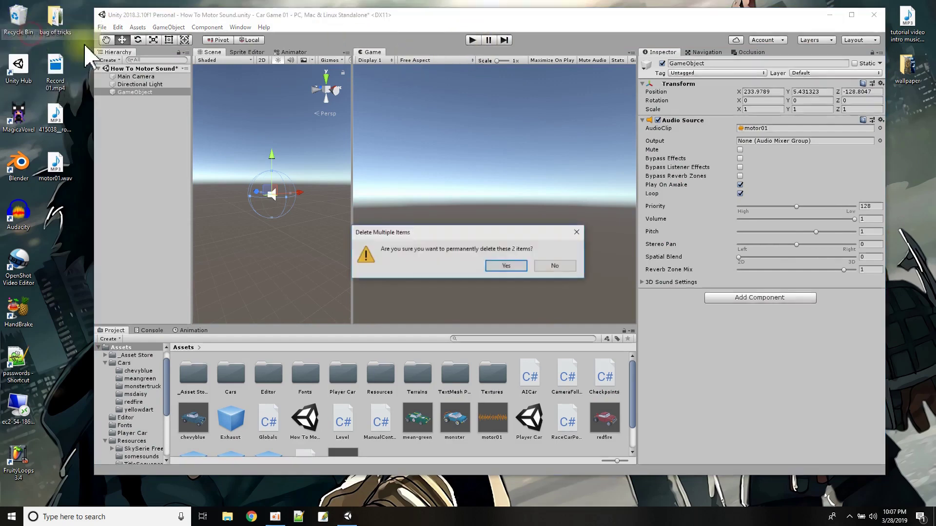
click(510, 268)
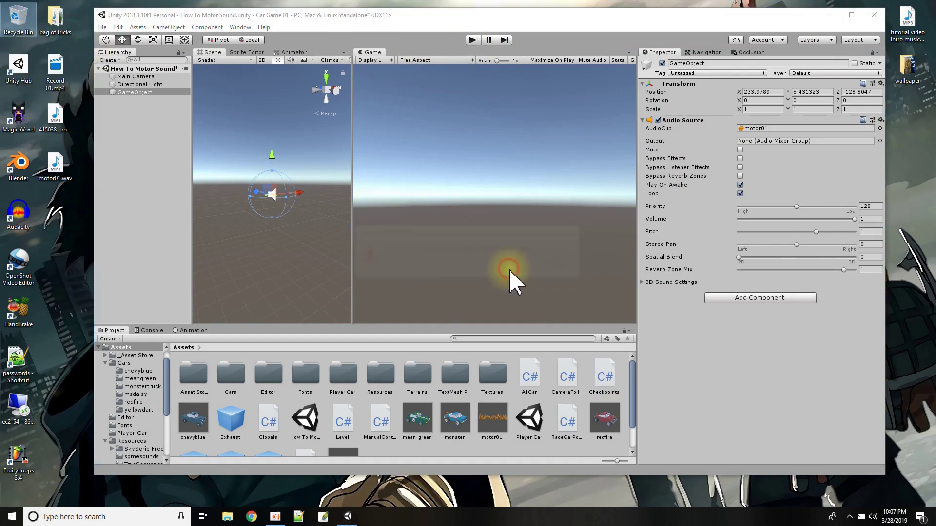
Refocus Unity and reposition its window by the title bar.
click(458, 16)
drag(458, 16, 455, 25)
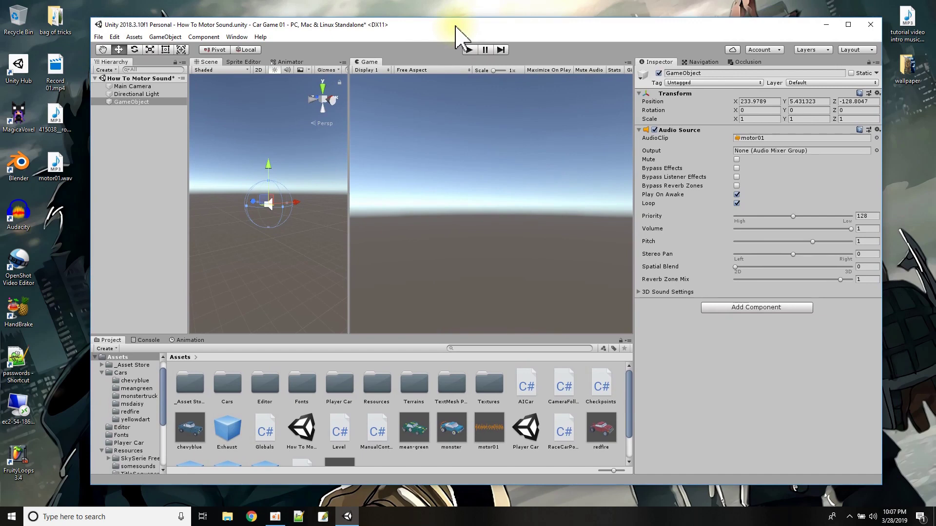
drag(455, 26, 468, 19)
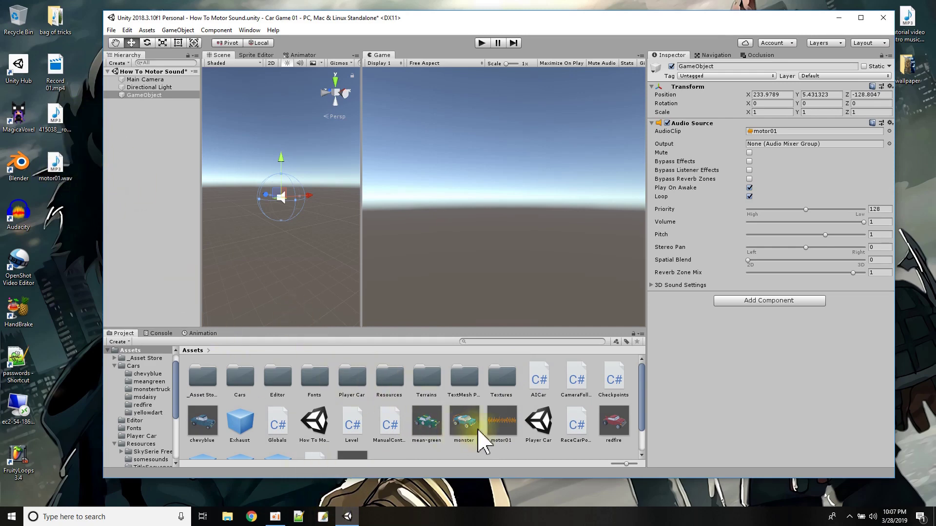
Drag the monster prefab and the yellow-car prefab from the Project panel into the Scene.
drag(467, 436, 314, 277)
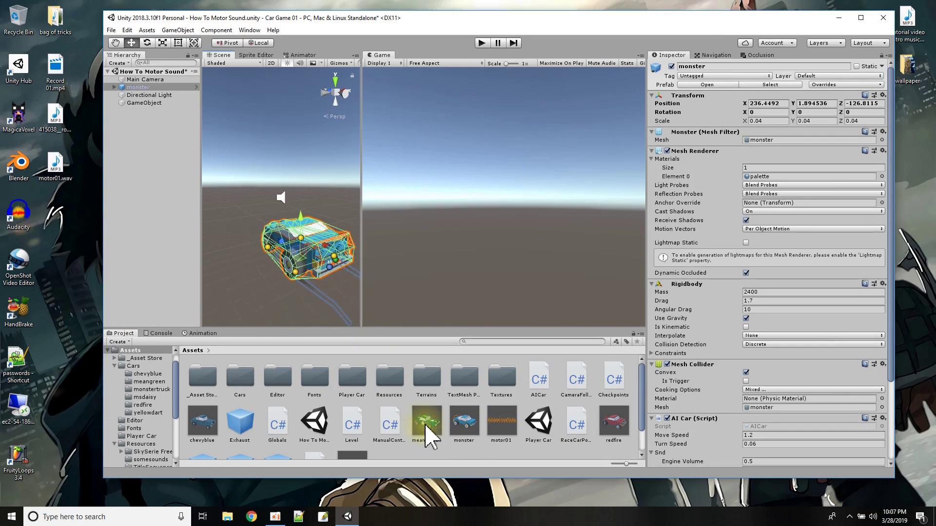
scroll(441, 414, down, 1)
drag(352, 432, 243, 289)
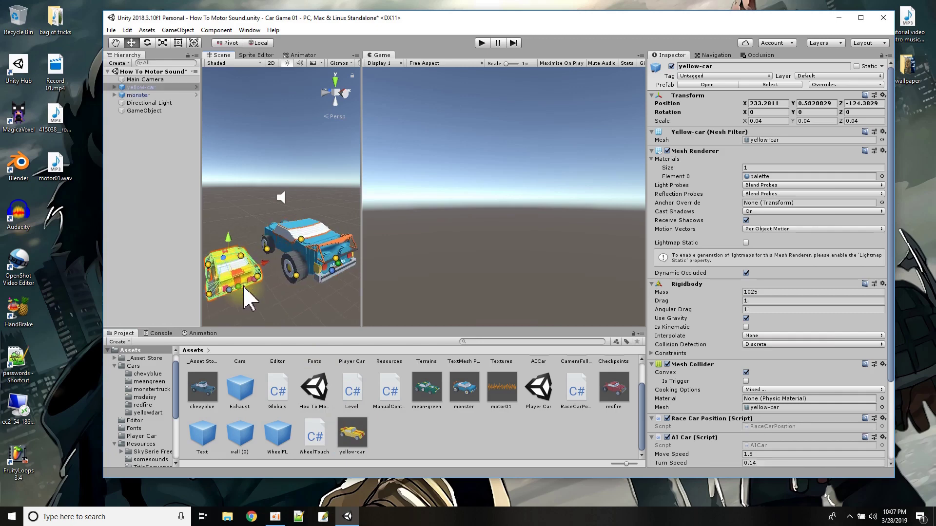
click(883, 19)
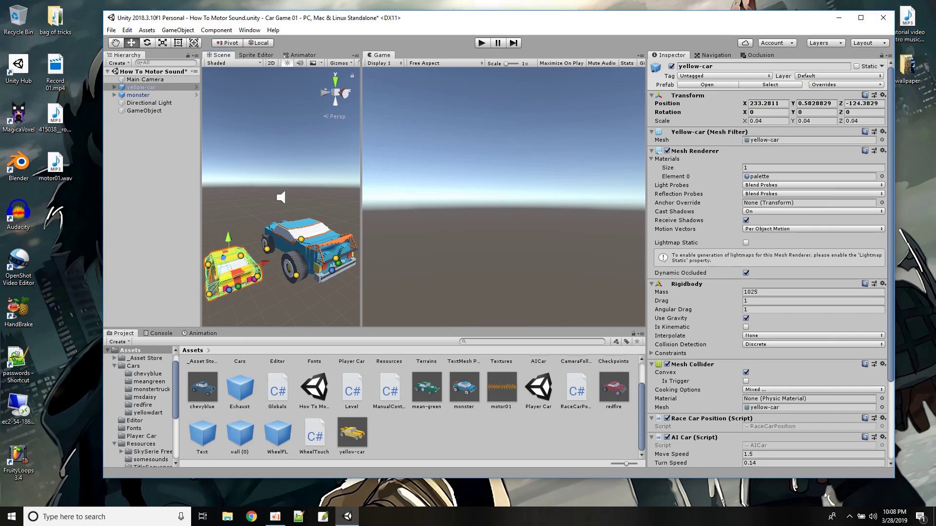